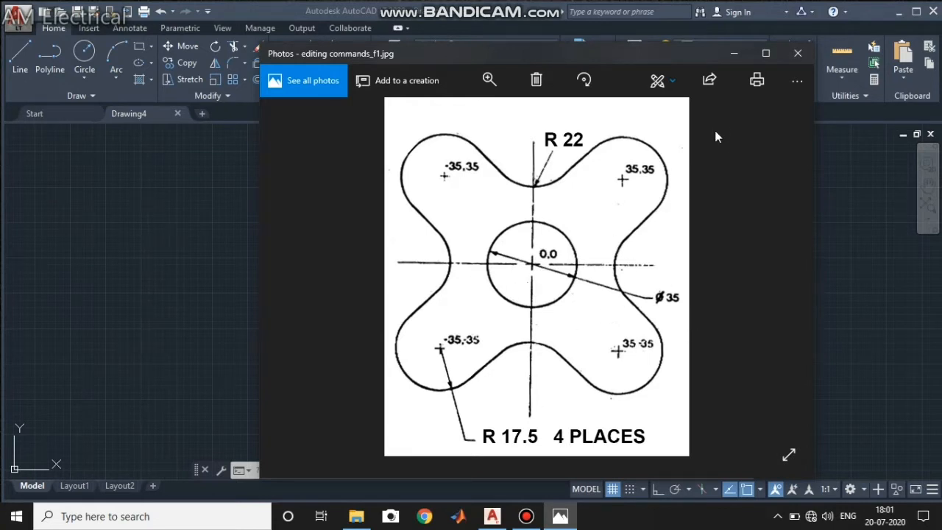
Step: Set the drawing limits with the lower left corner at -60,-60 and the upper right corner at 60,60
left_click(735, 53)
left_click(285, 472)
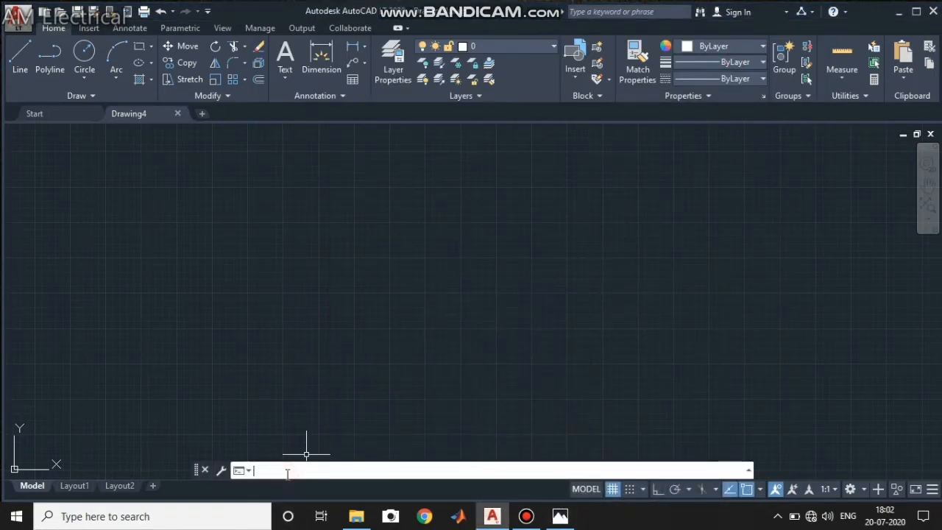
type("LIMITS")
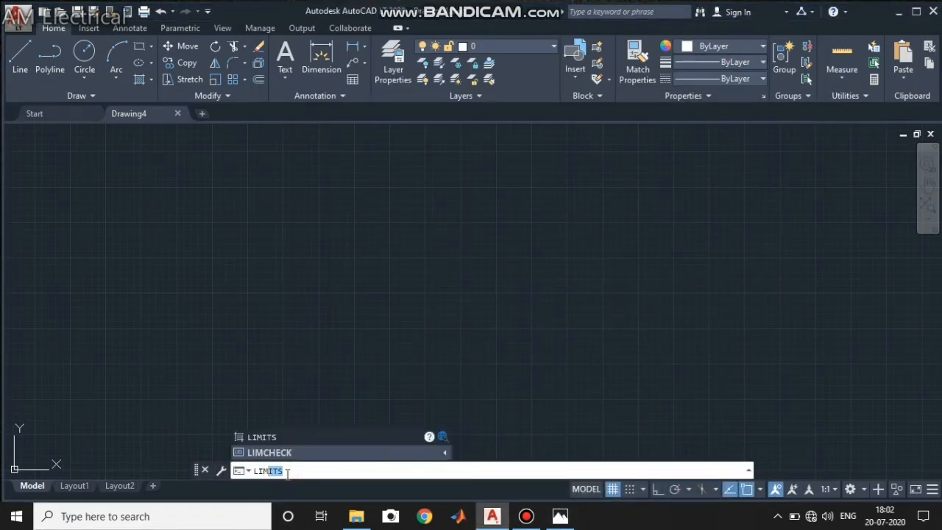
key("Return")
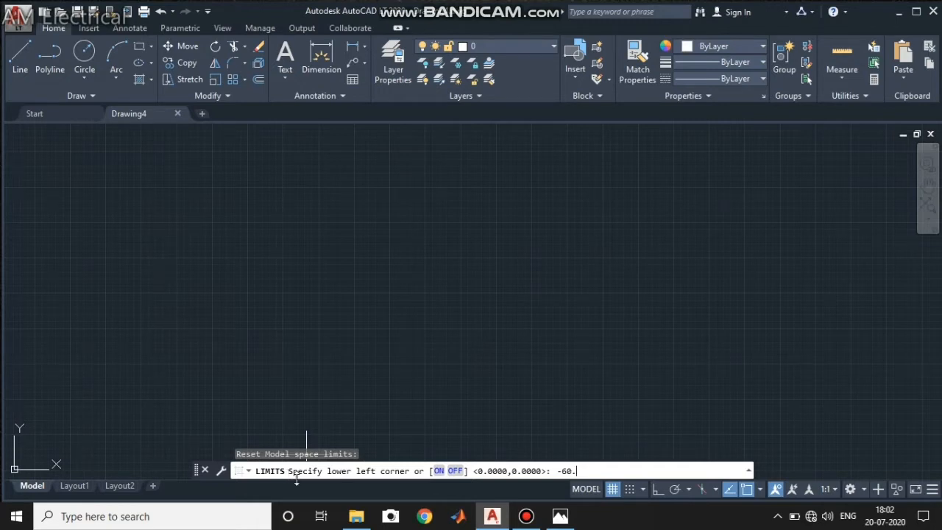
key("BackSpace")
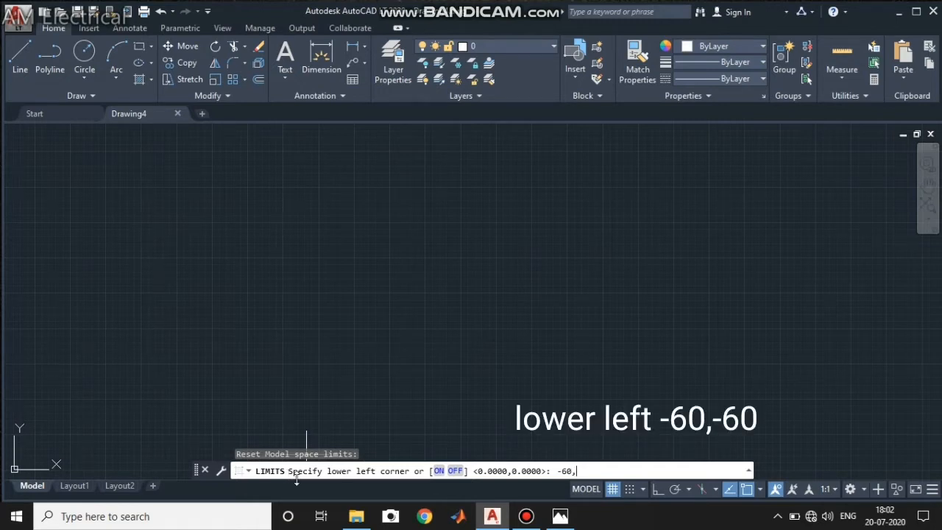
type(",-60")
key("Return")
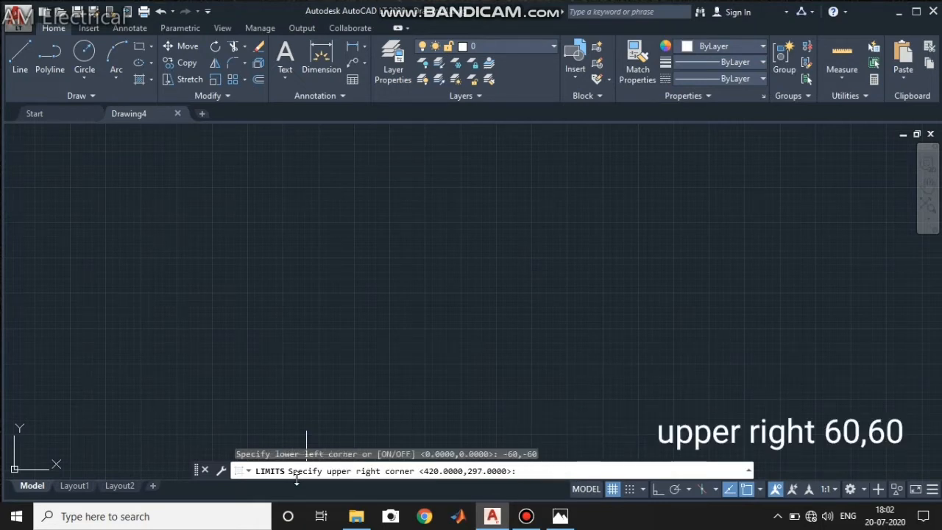
type("60,60")
key("Return")
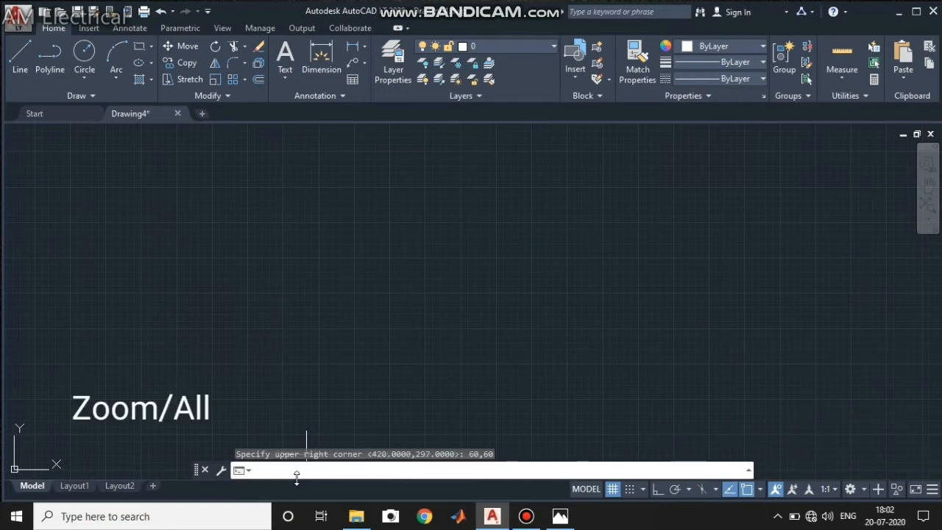
Step: Zoom with the All option to fit the new drawing limits in the view
type("z")
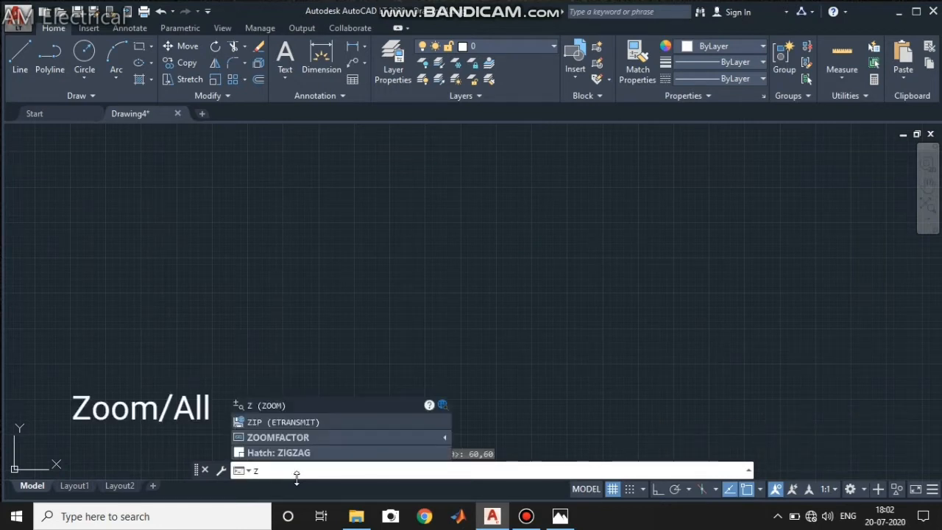
key("Return")
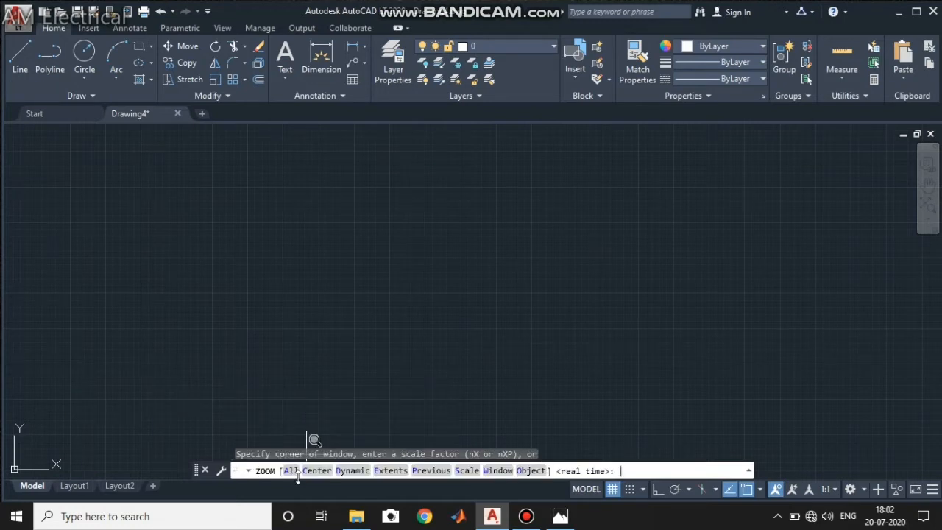
left_click(292, 471)
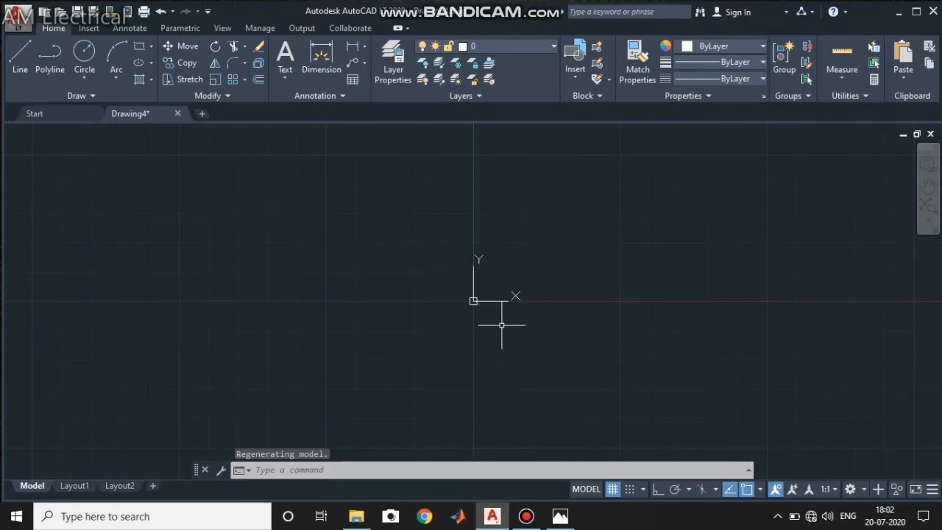
left_click(560, 516)
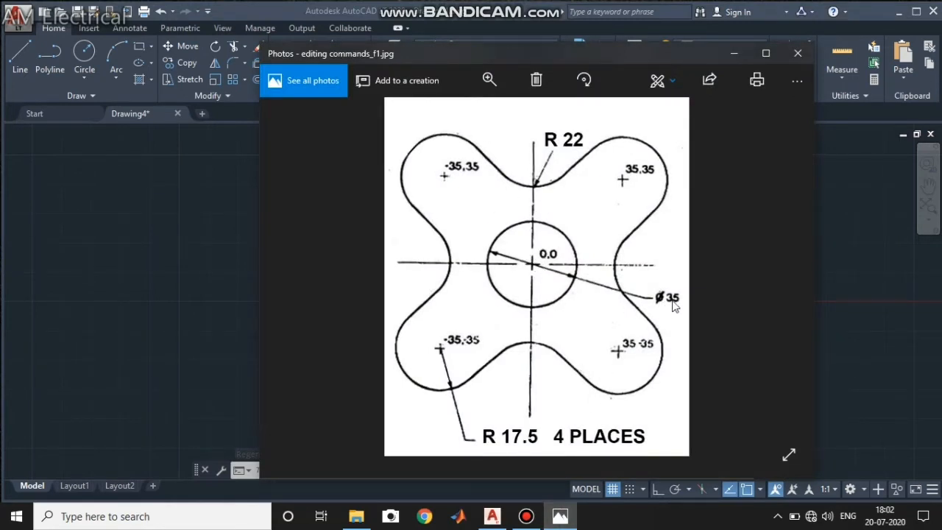
left_click(170, 173)
left_click(86, 76)
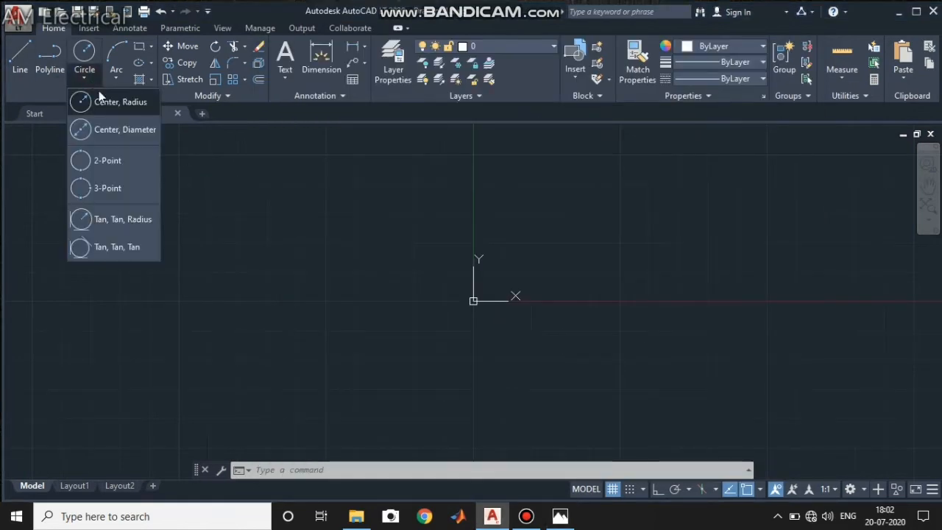
left_click(140, 132)
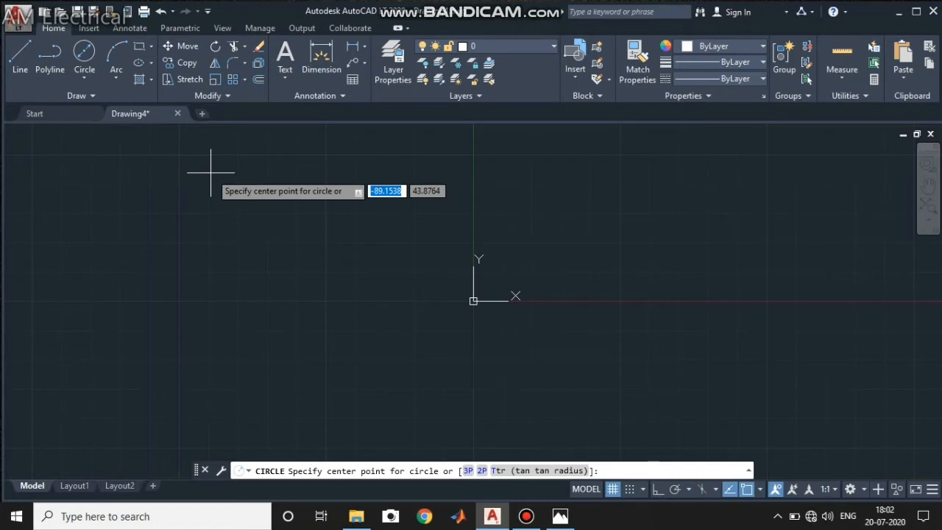
key("Tab")
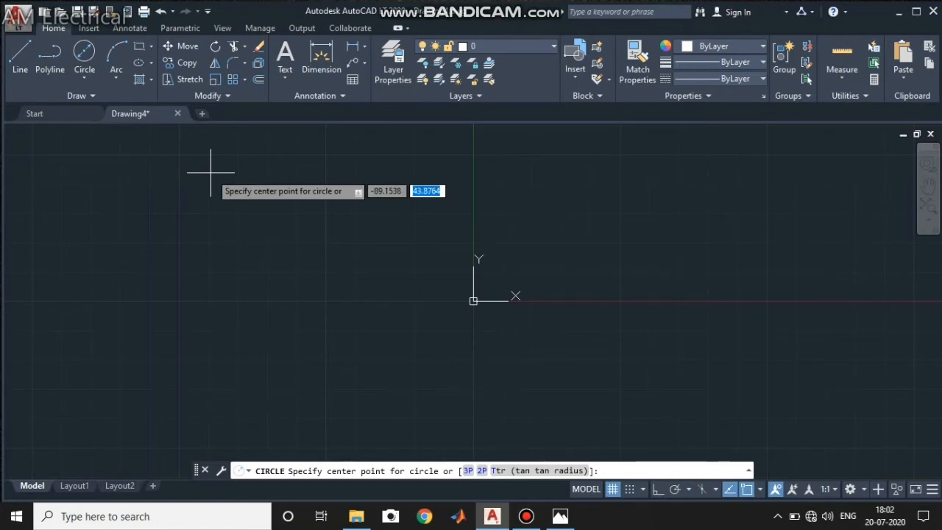
type("0")
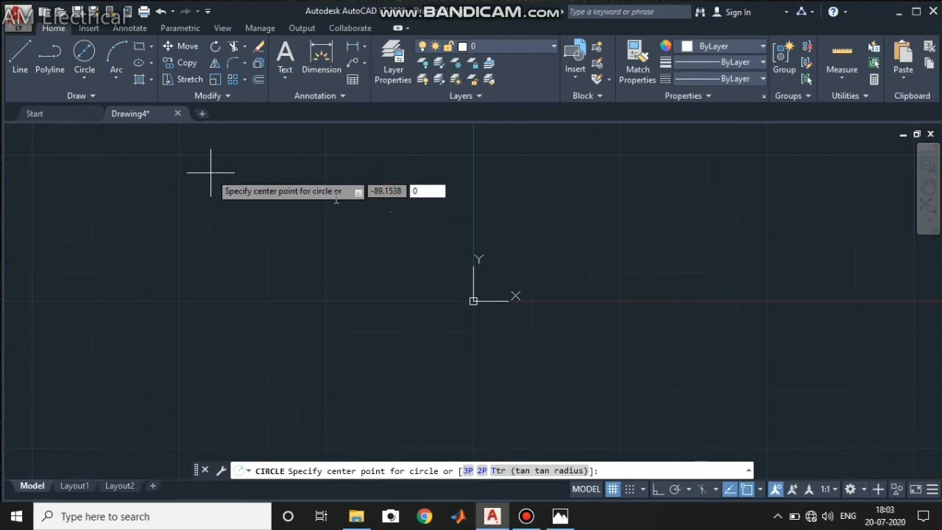
key("Escape")
Step: Draw a circle by center and diameter, centered at 0,0 with a diameter of 32
left_click(84, 74)
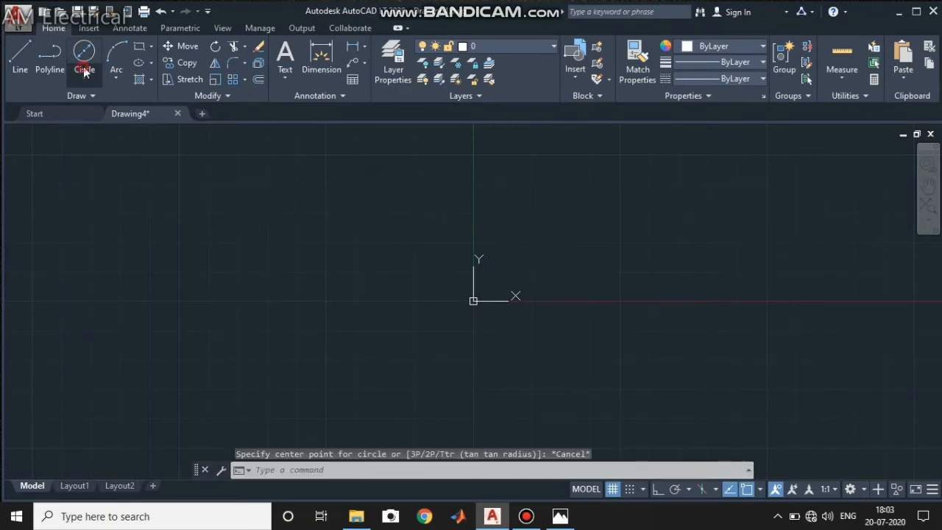
left_click(116, 139)
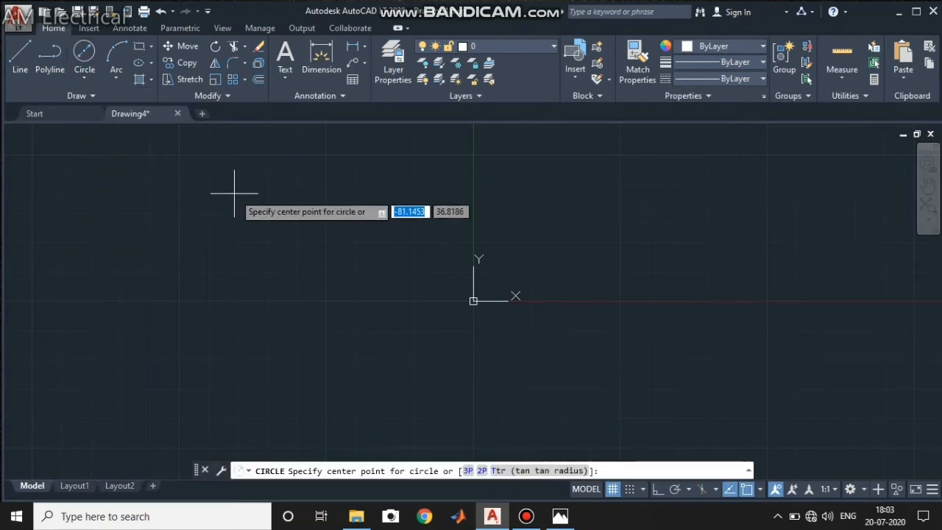
type("0,0")
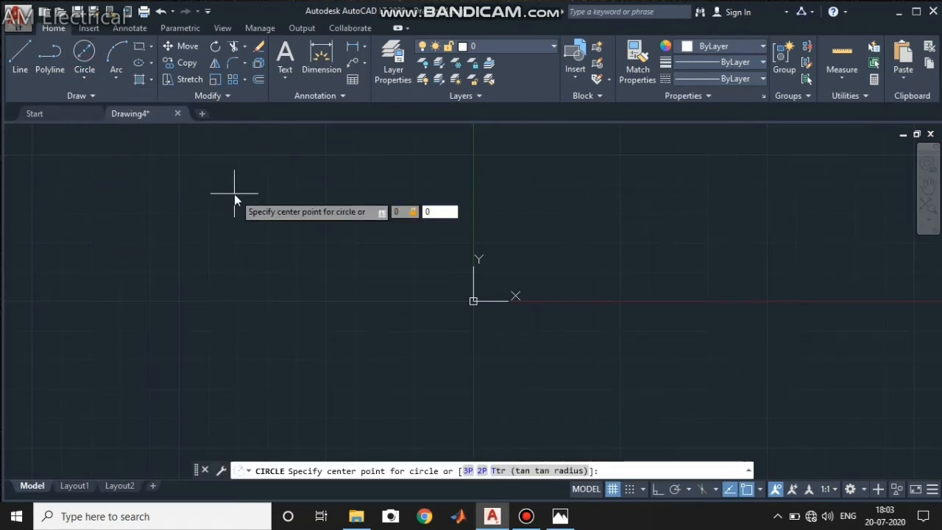
key("Return")
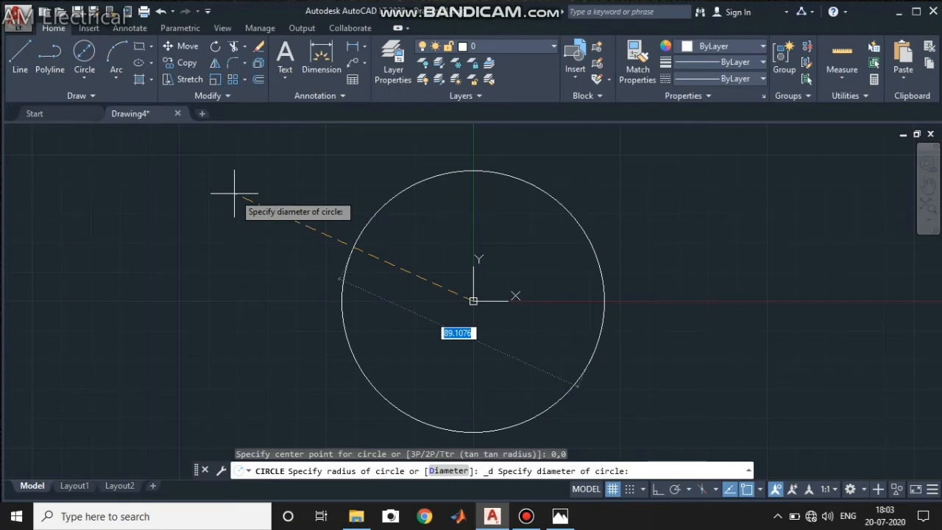
type("32")
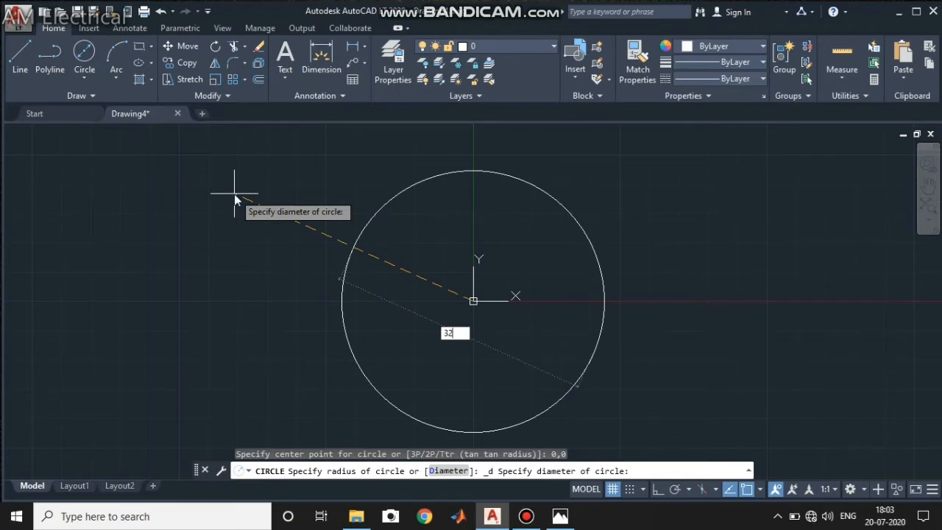
key("Return")
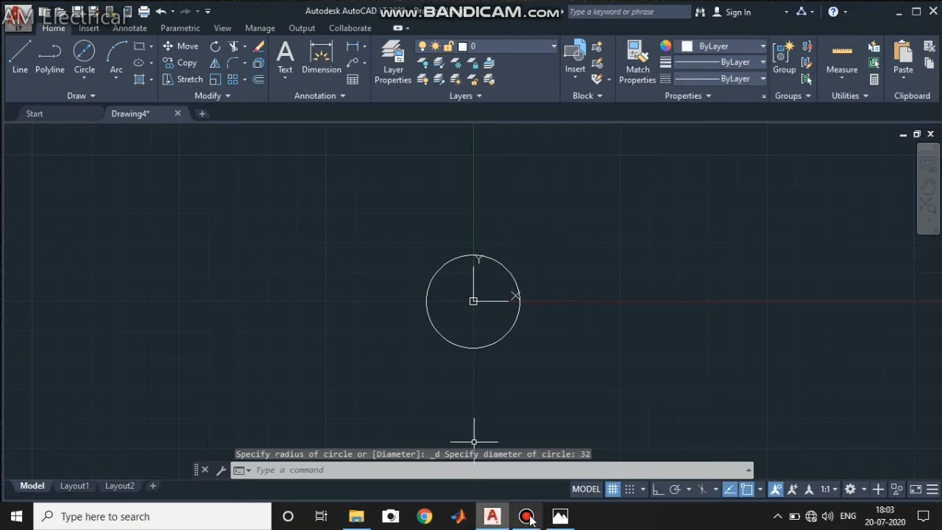
Step: Check the central circle's diameter in the reference image and undo the circle just drawn
left_click(560, 516)
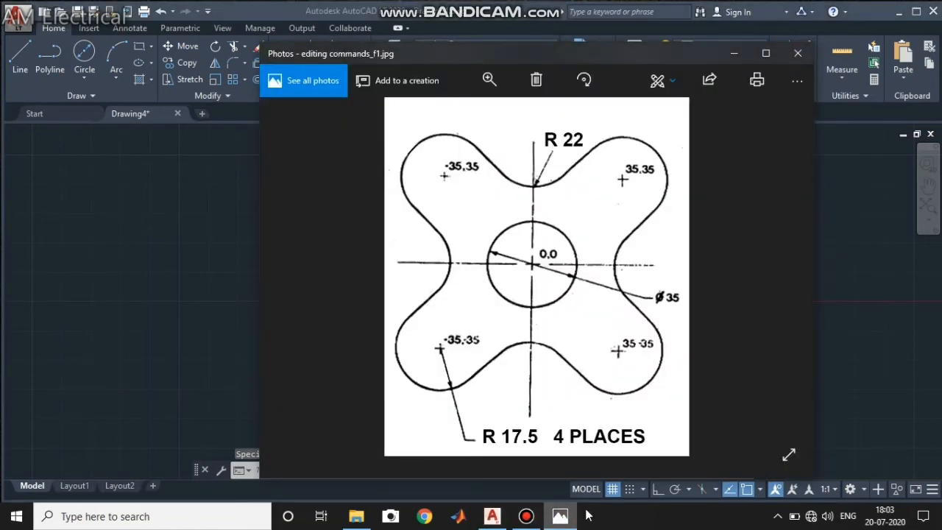
left_click(740, 54)
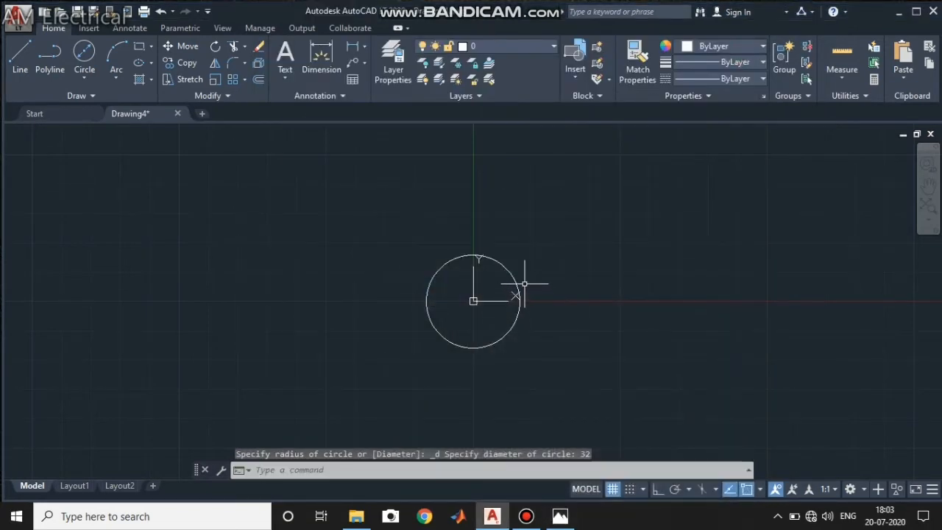
left_click(161, 11)
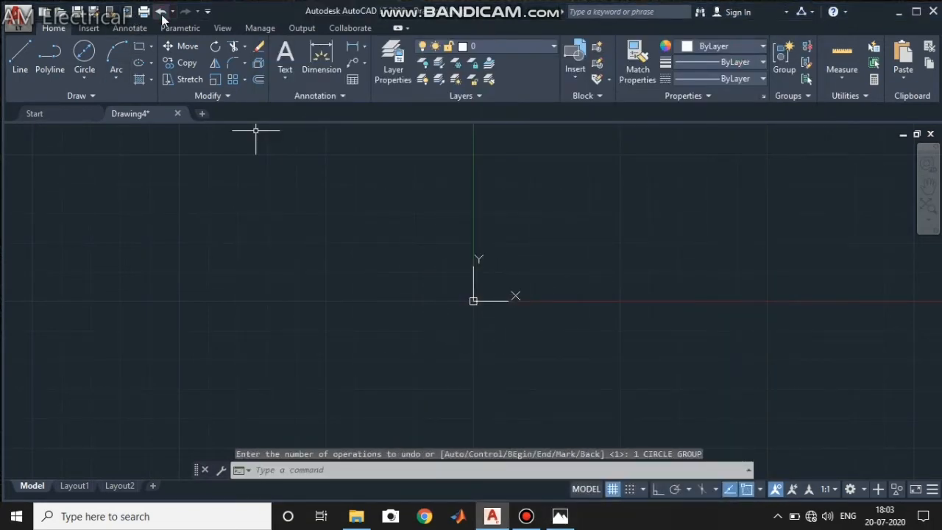
Step: Draw the central circle by center and diameter, centered at 0,0 with a diameter of 35
left_click(94, 48)
type("0")
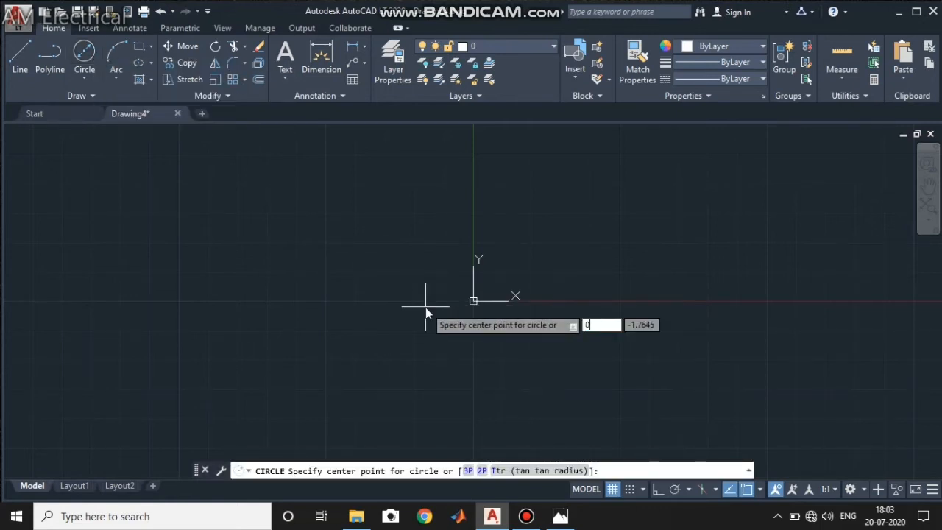
type(",0")
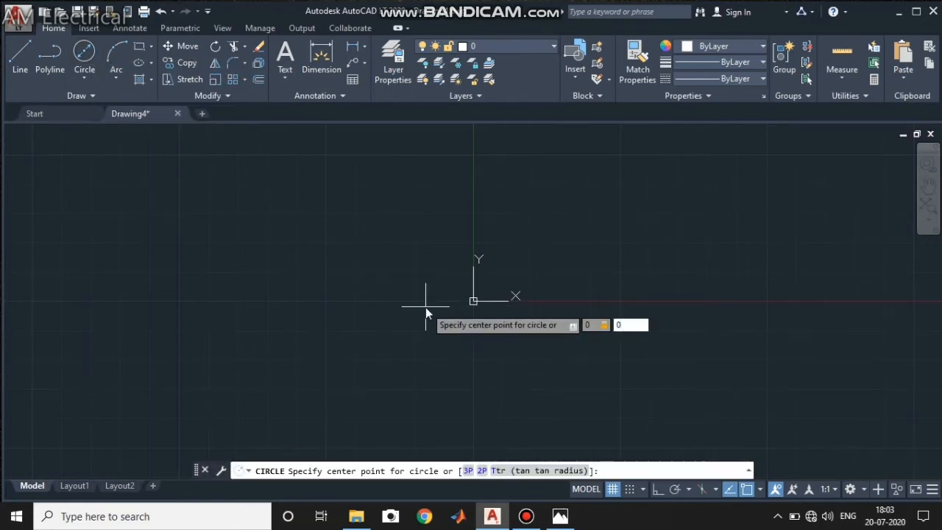
key("Return")
type("d")
key("Return")
type("3")
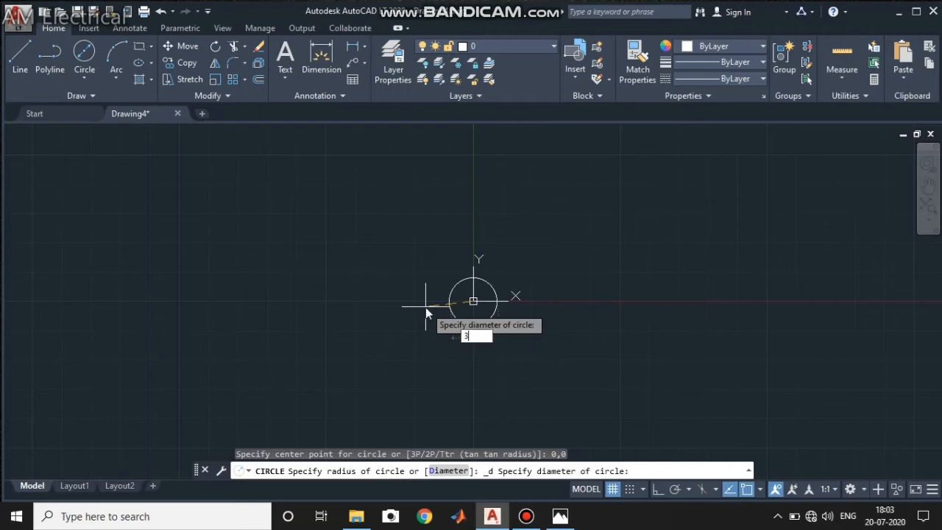
type("5")
key("Return")
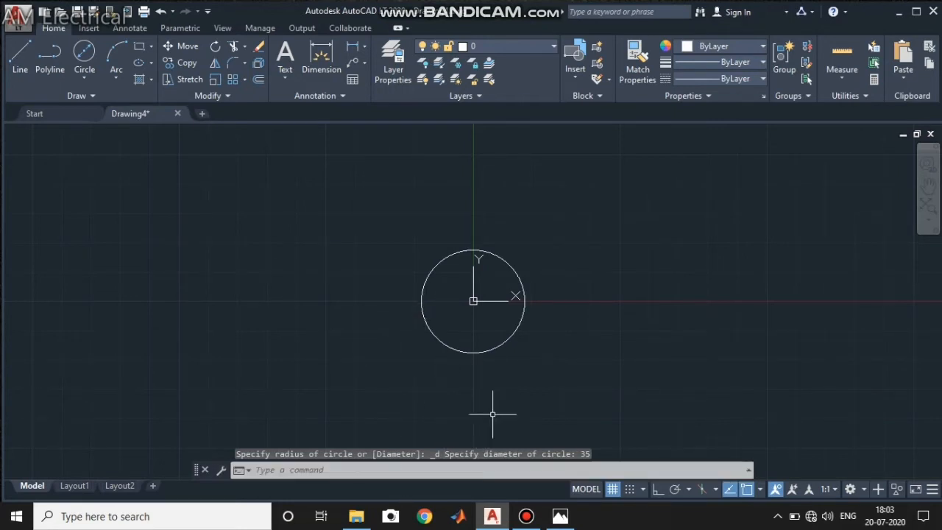
Step: Draw a circle centered at 35,35, check its radius in the reference image, and accept the default radius of 17.5
mouse_move(563, 519)
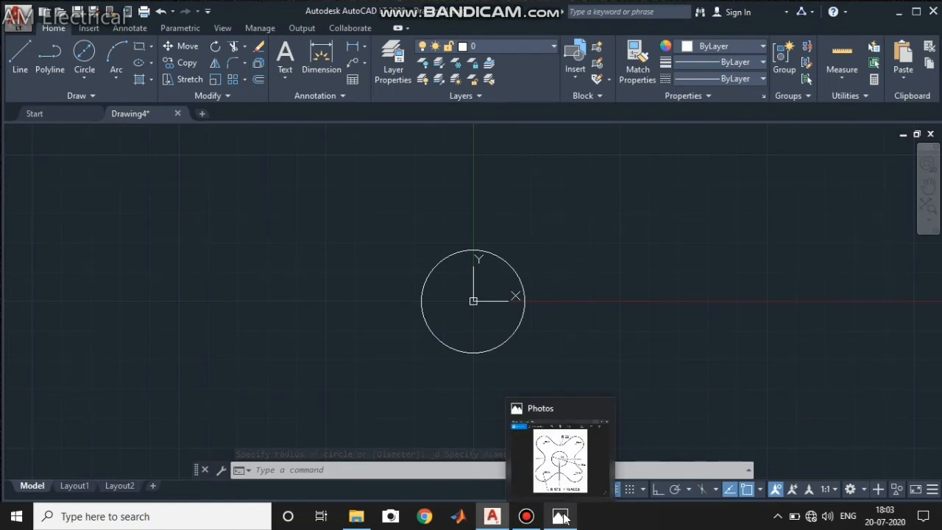
key("Return")
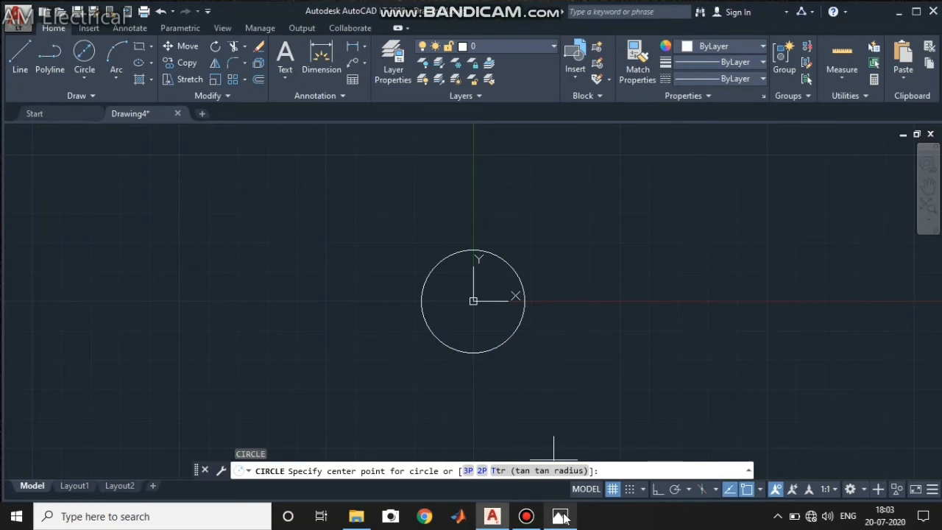
type("3")
type("5,35")
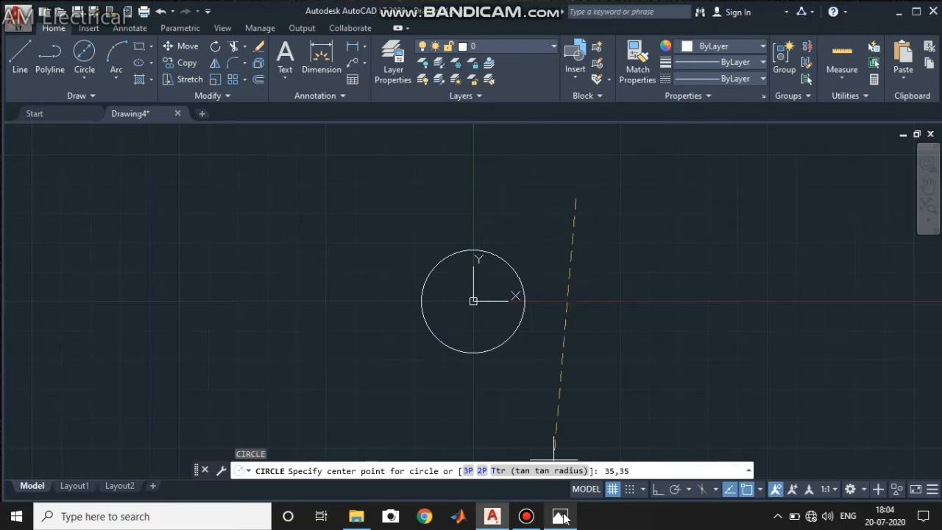
key("Return")
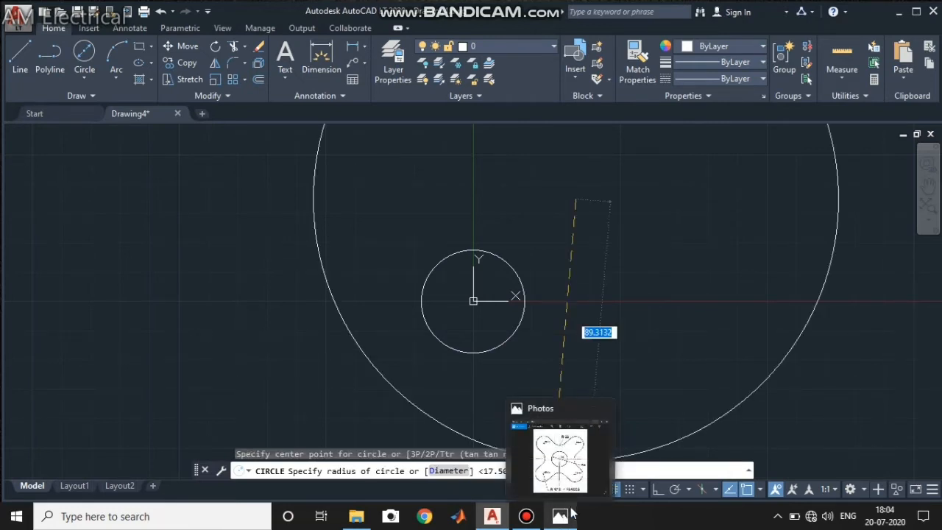
left_click(557, 519)
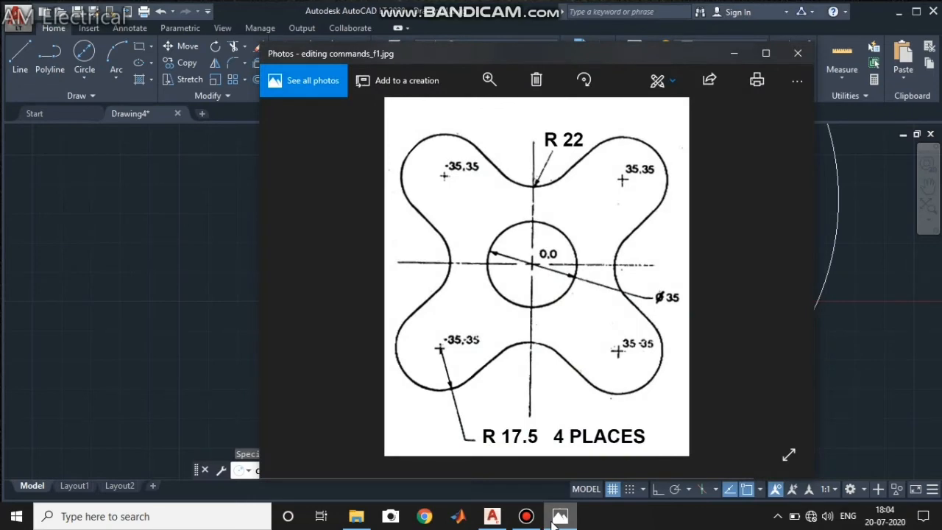
left_click(557, 519)
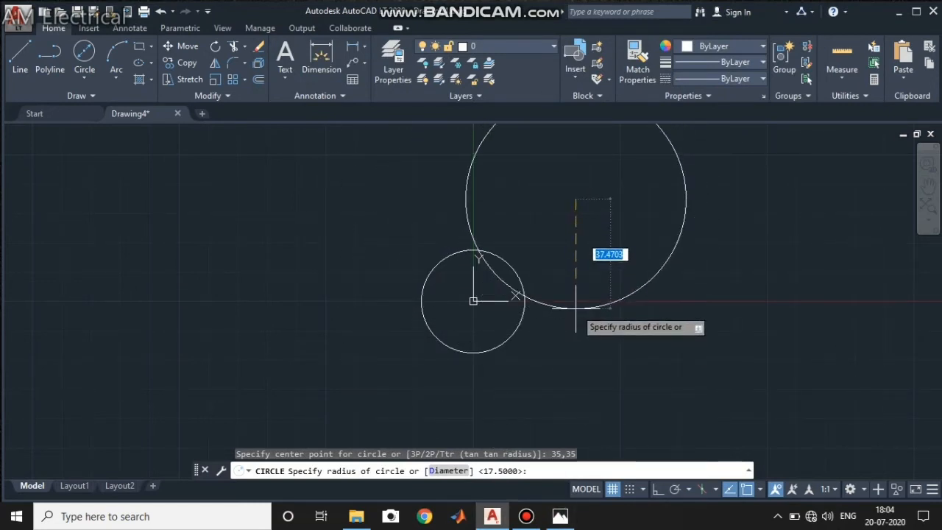
type("7")
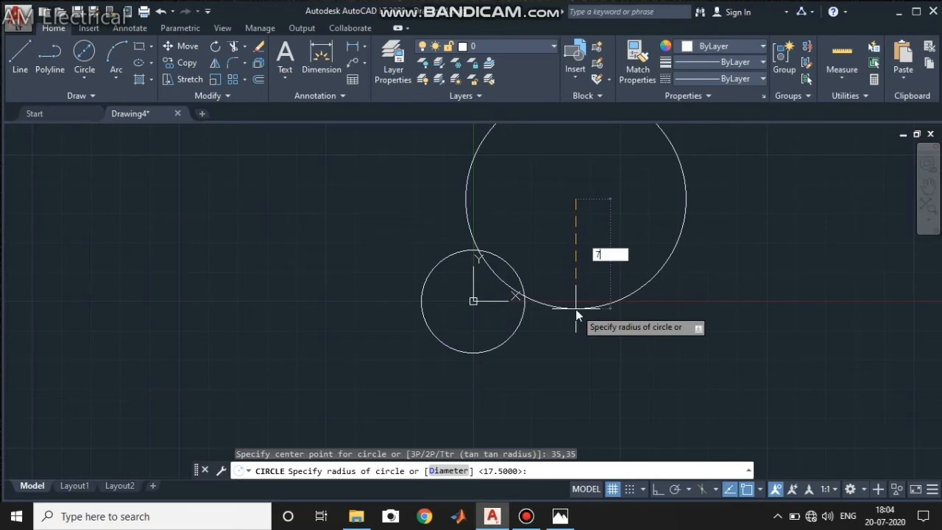
key("BackSpace")
key("Return")
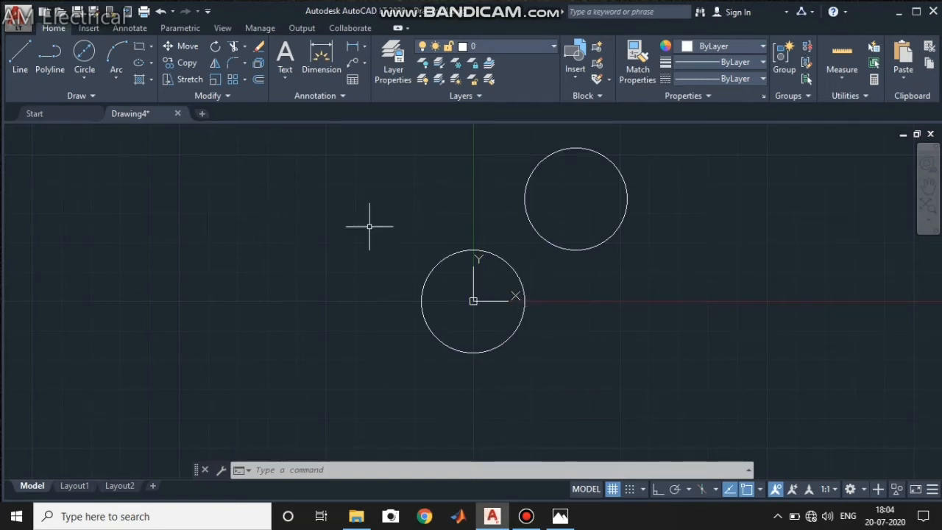
Step: Mirror the central circle and the 35,35 corner circle about a vertical line through 0,0 with Ortho on, keeping the source objects
left_click(219, 64)
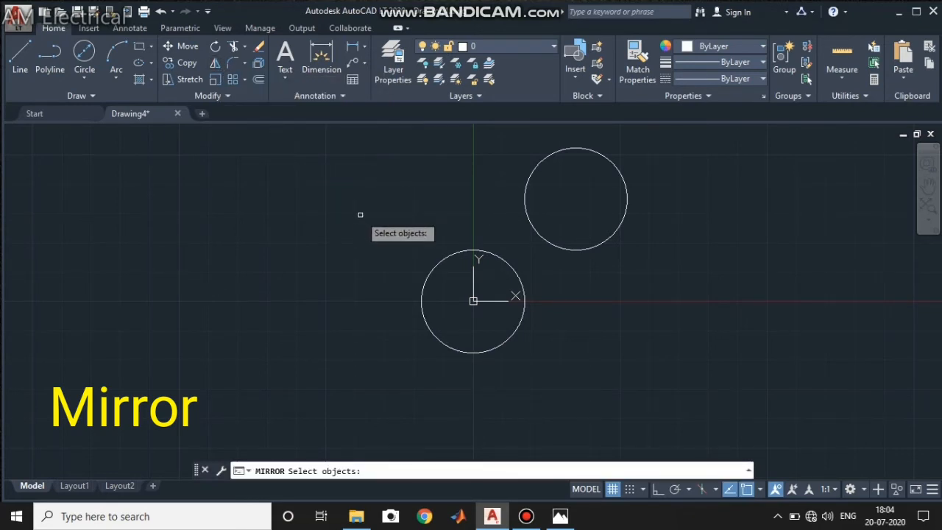
left_click(505, 262)
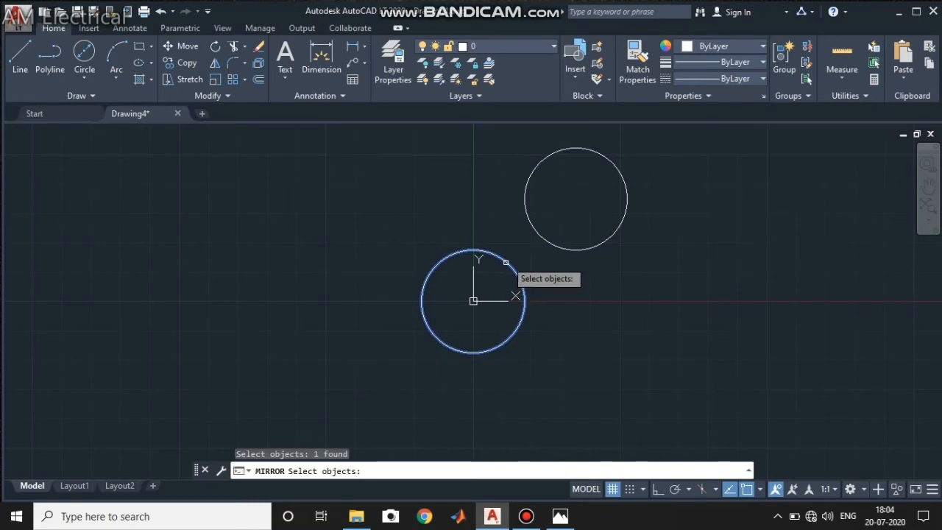
left_click(541, 235)
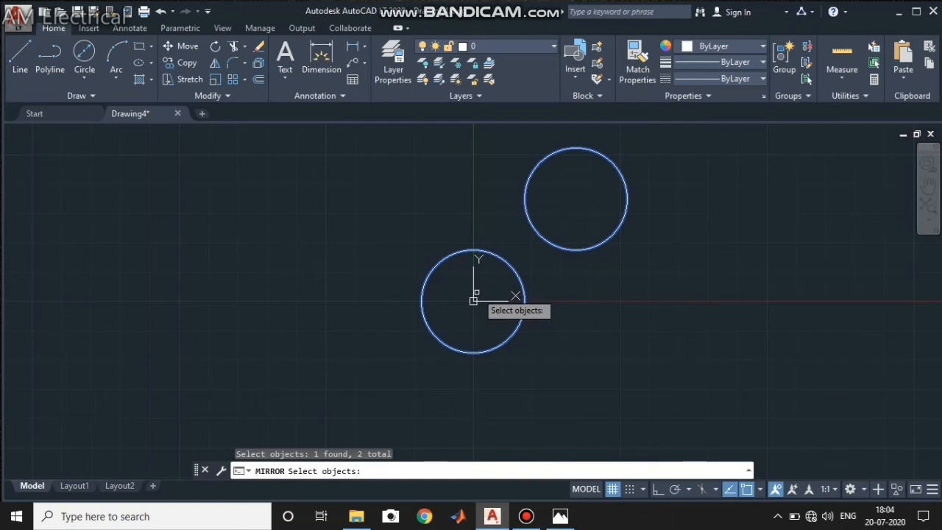
key("Return")
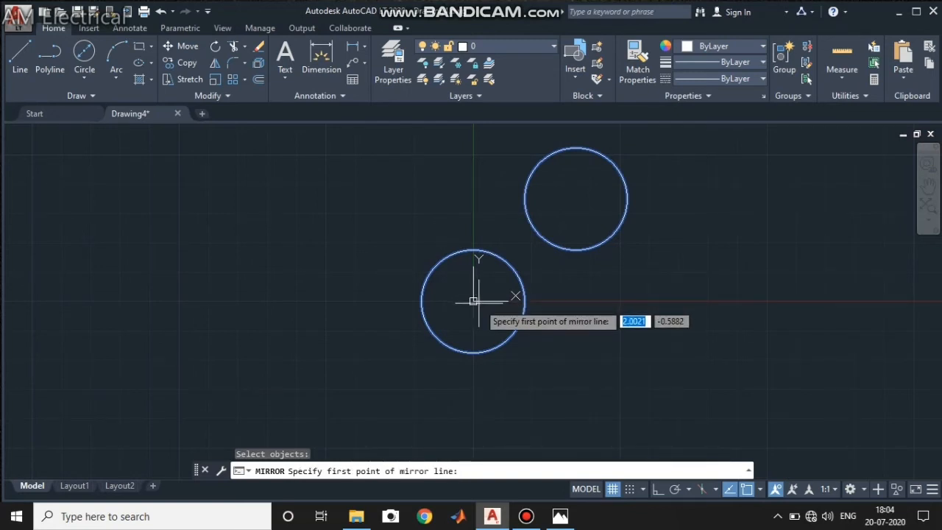
type("0")
key("Tab")
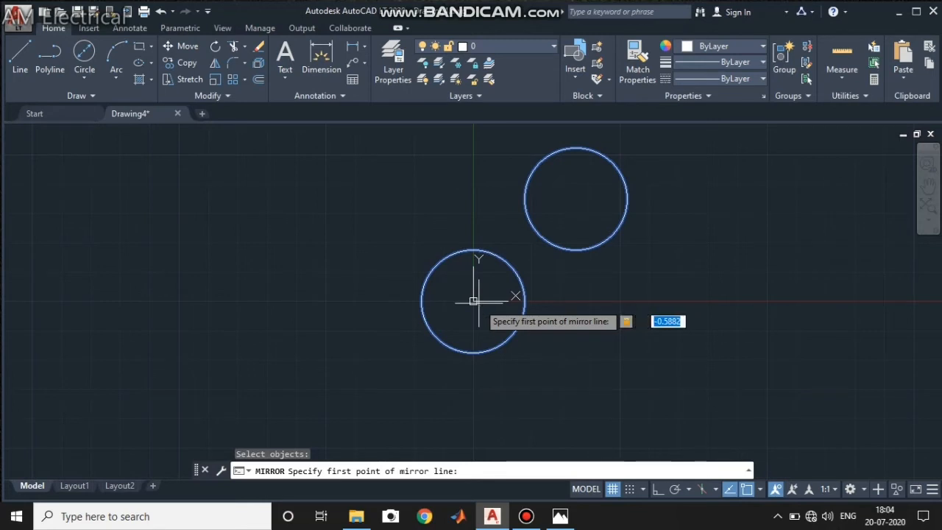
type("0")
key("Return")
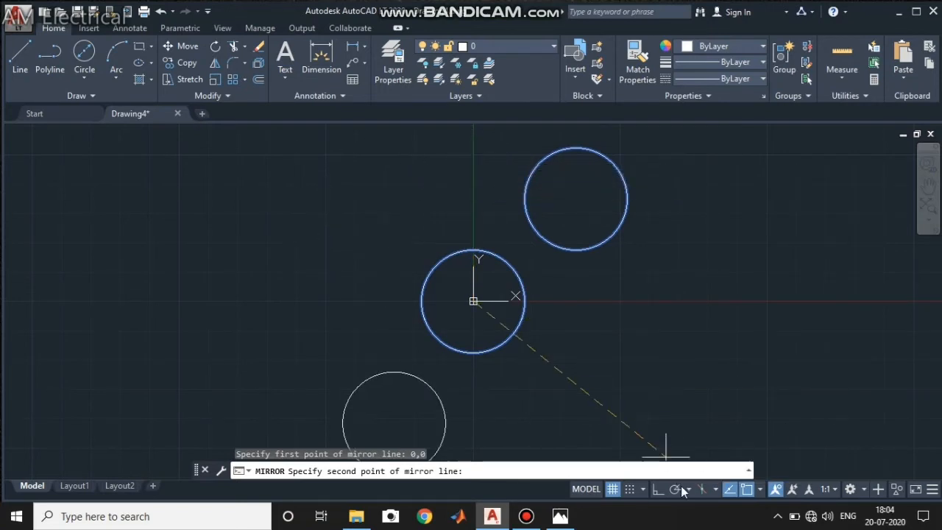
left_click(657, 489)
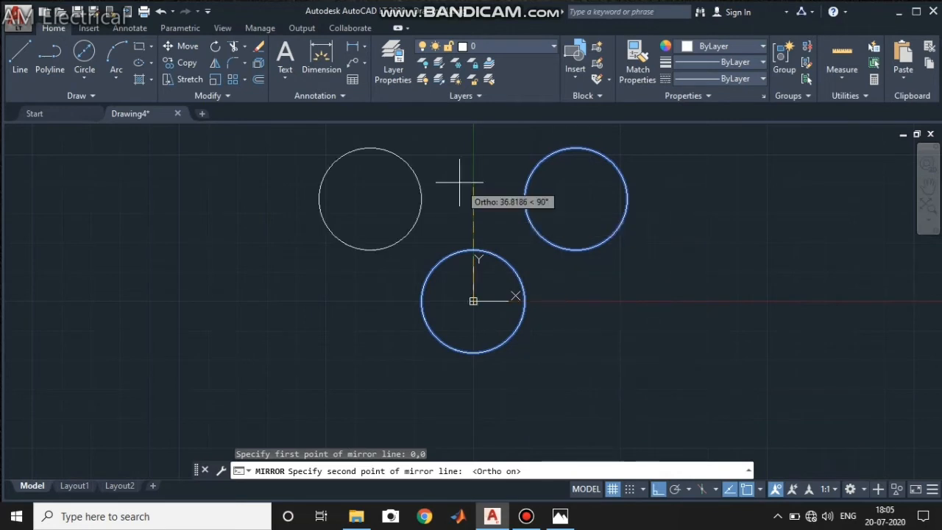
left_click(473, 147)
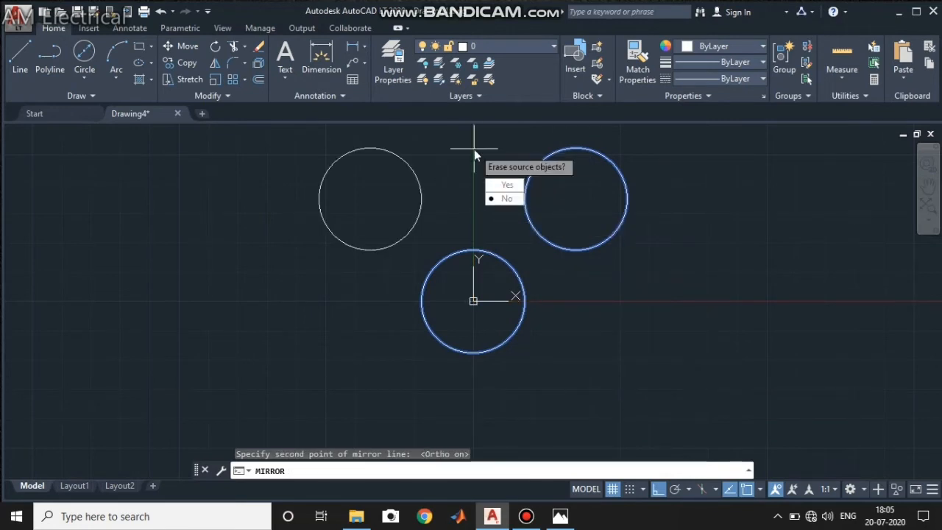
left_click(505, 199)
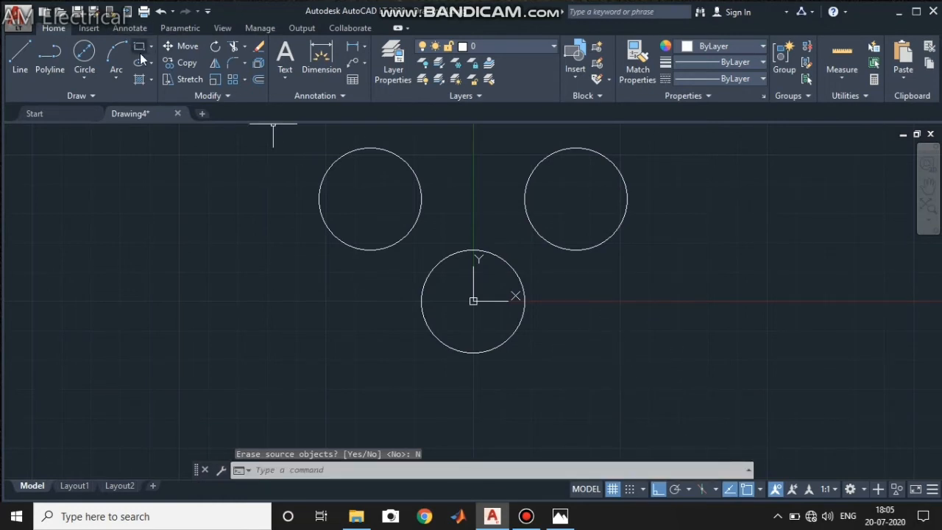
Step: Mirror the two upper corner circles about the horizontal X axis, keeping the source objects
left_click(213, 65)
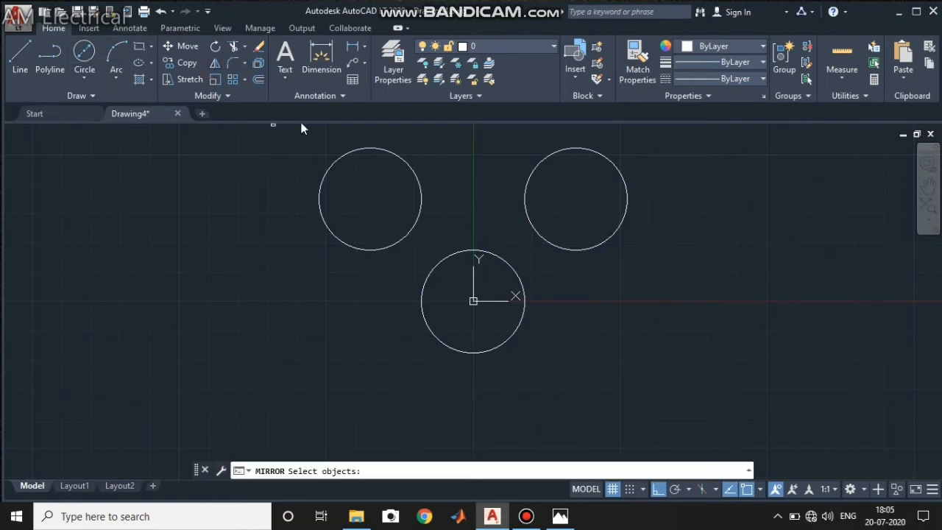
left_click(355, 151)
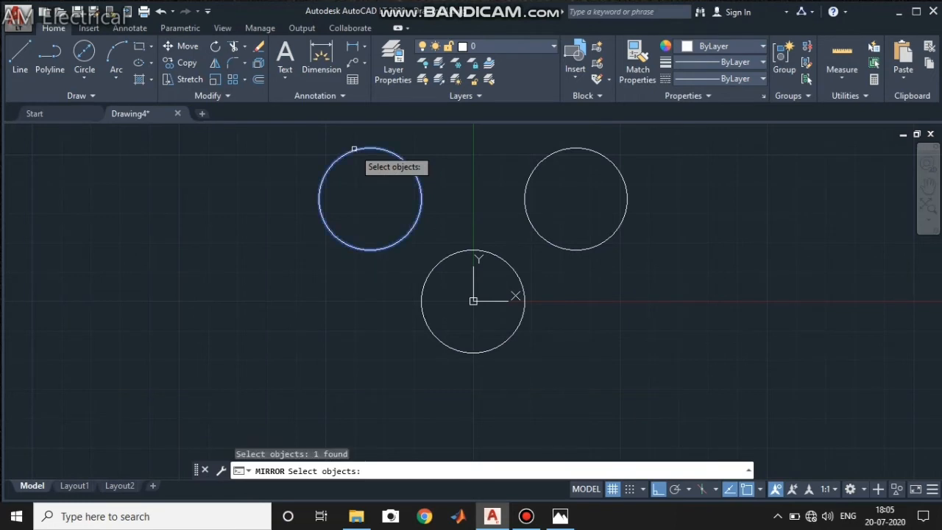
left_click(554, 153)
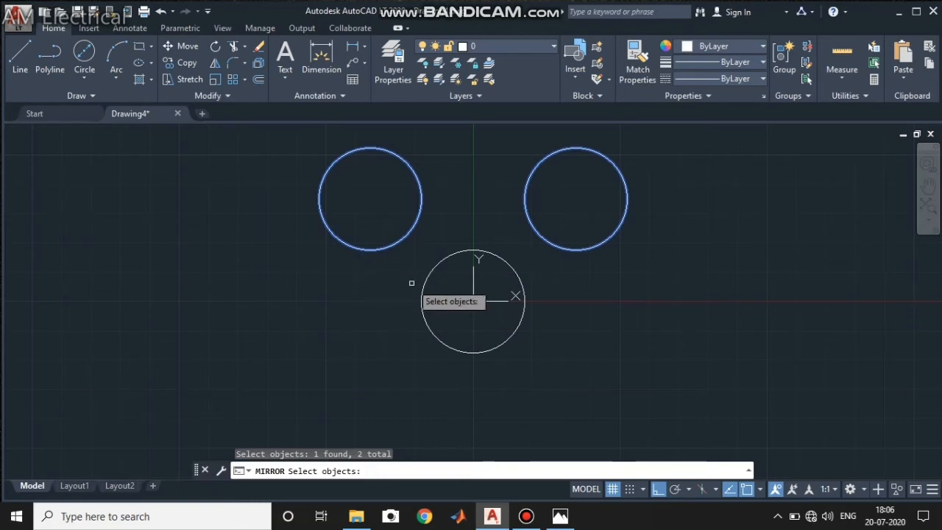
key("Return")
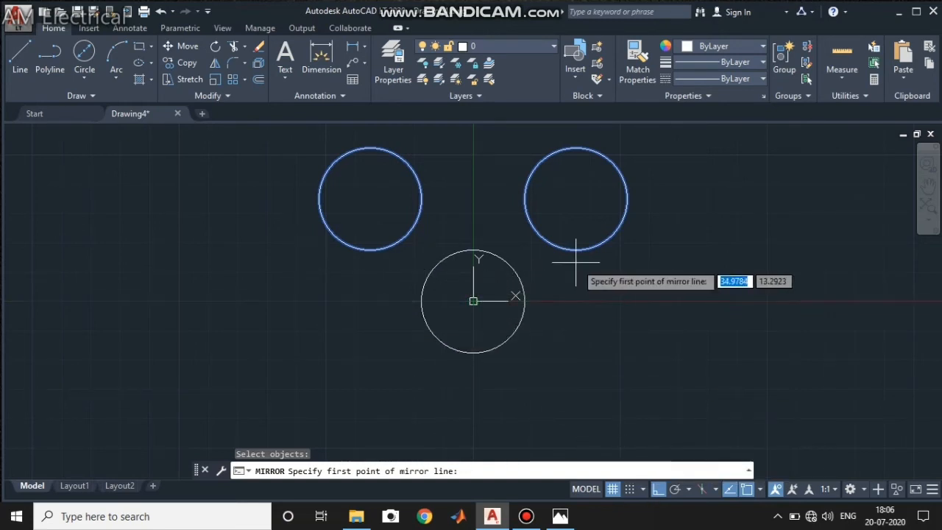
left_click(620, 300)
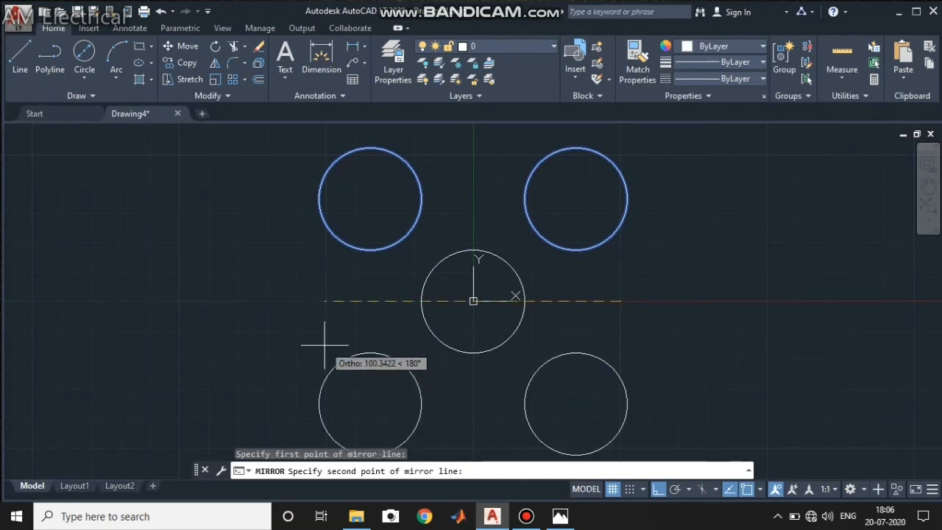
left_click(324, 300)
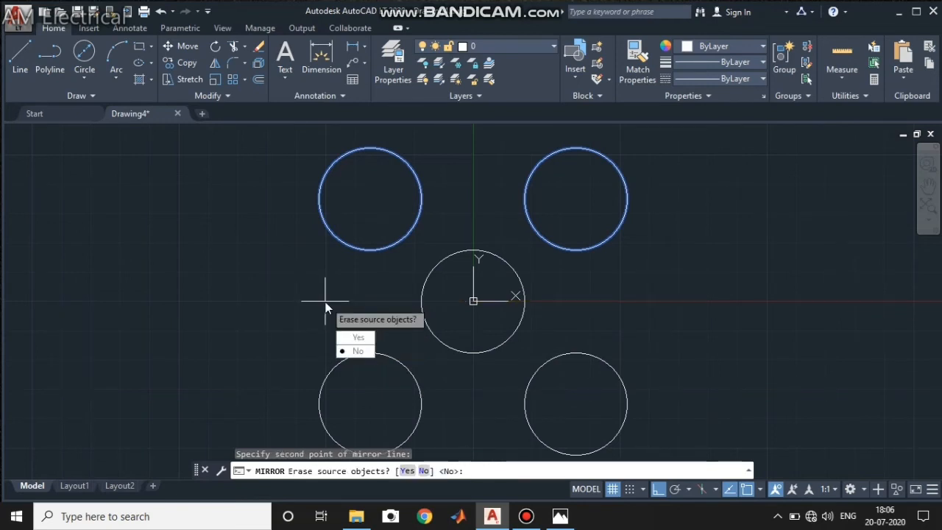
left_click(359, 352)
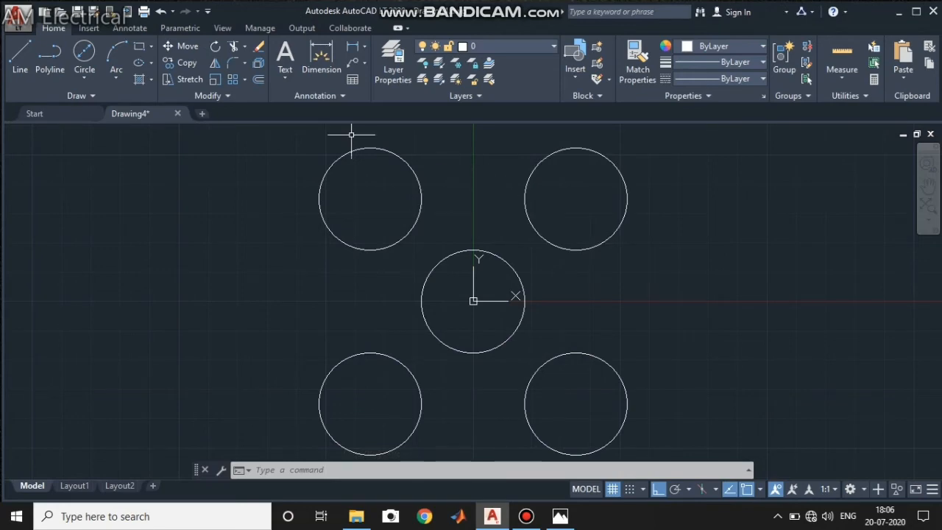
Step: Check the radius of the arcs connecting the lobes in the reference image
left_click(560, 516)
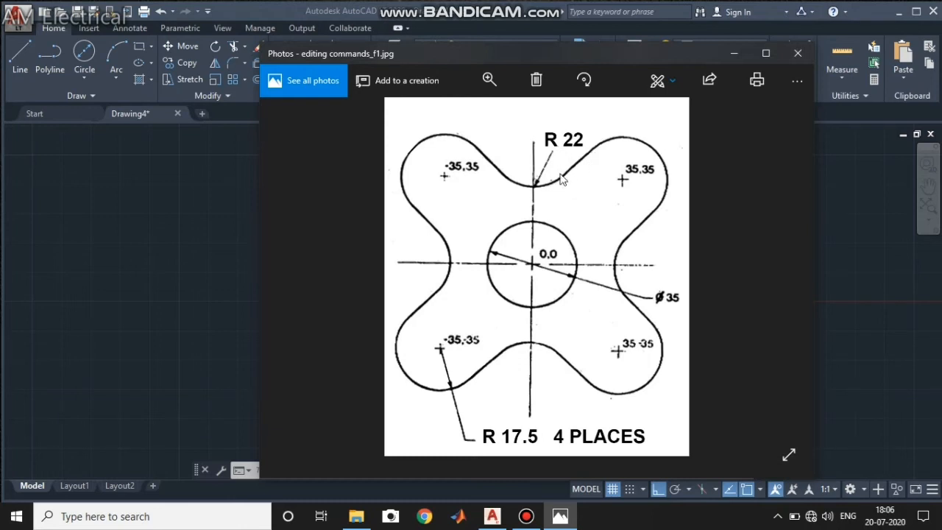
left_click(739, 55)
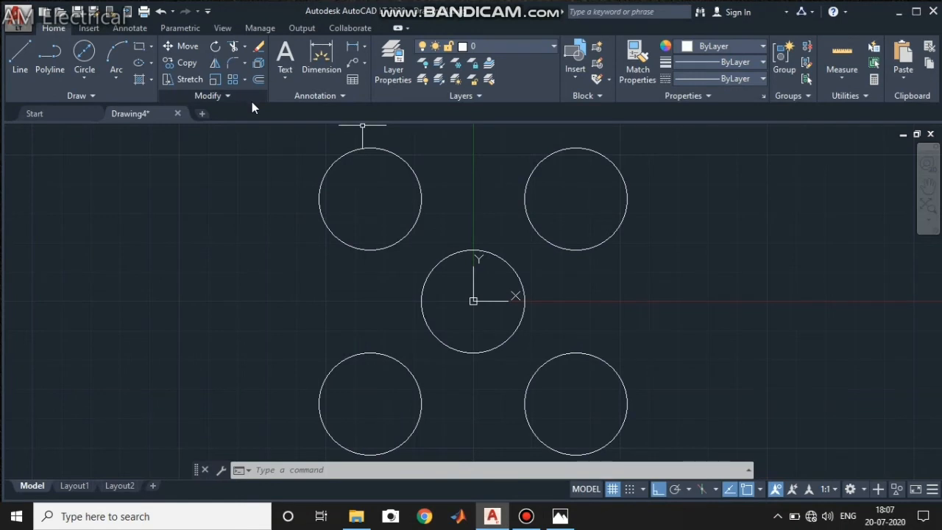
left_click(234, 65)
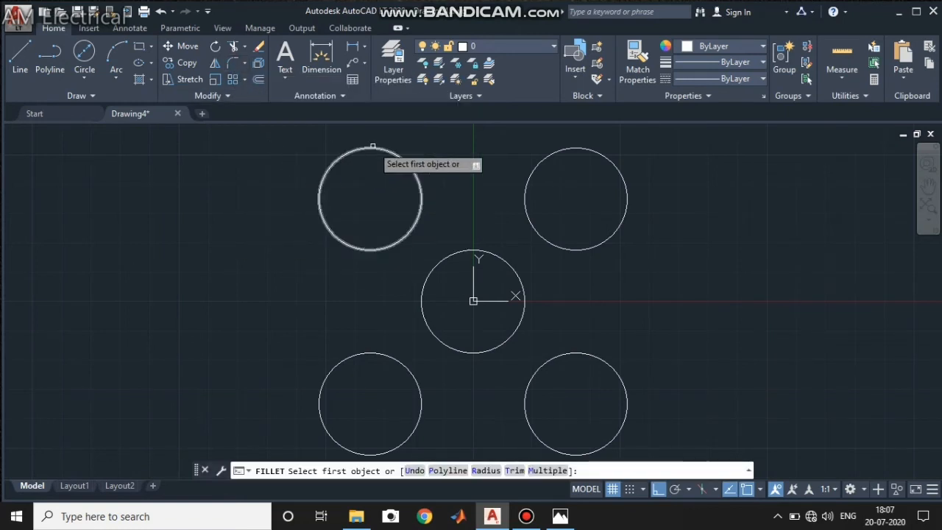
left_click(372, 146)
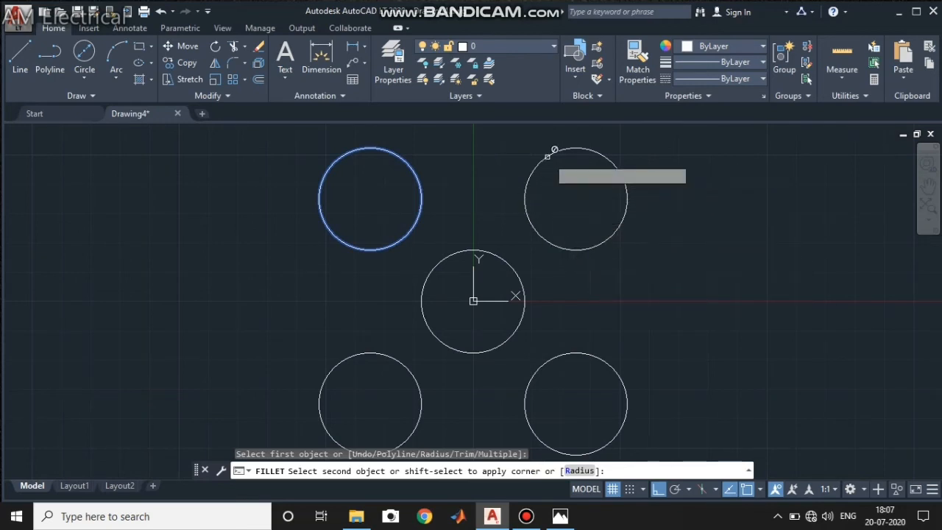
key("Escape")
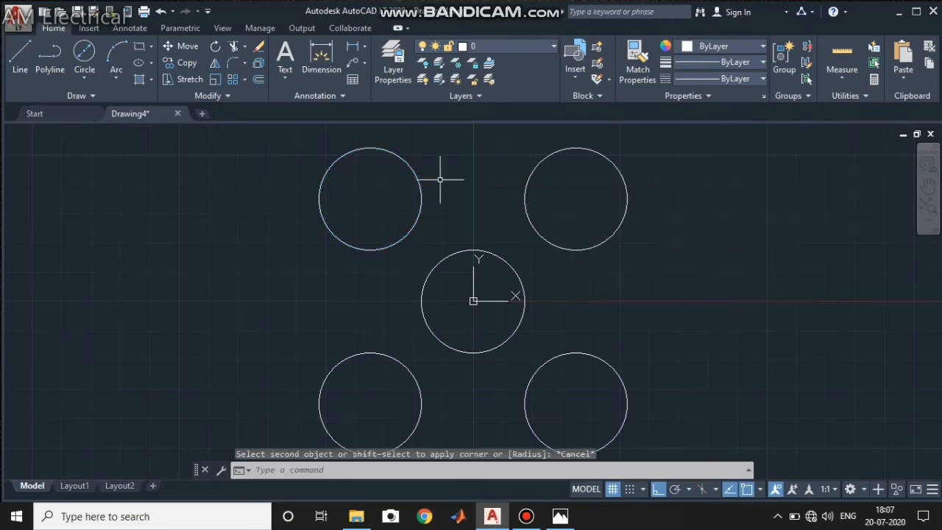
Step: Fillet the two upper corner circles together with a radius of 22
left_click(234, 63)
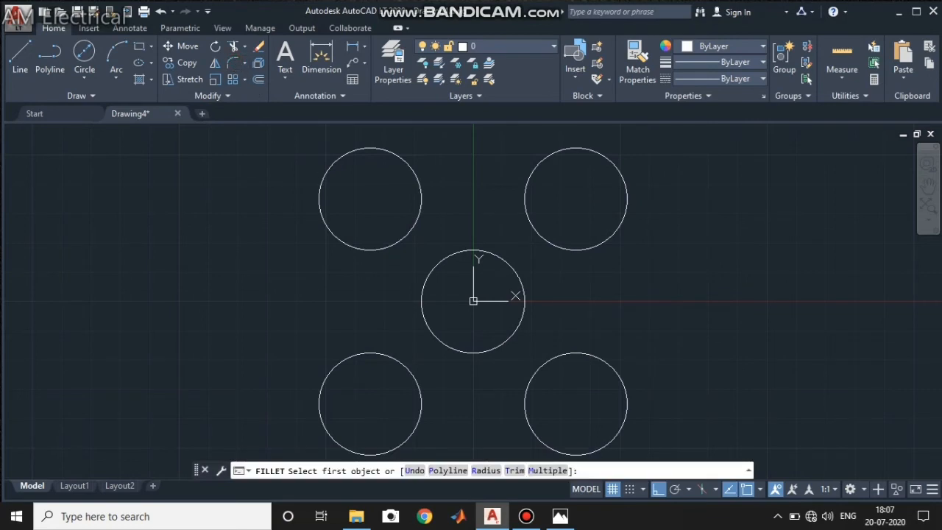
left_click(486, 471)
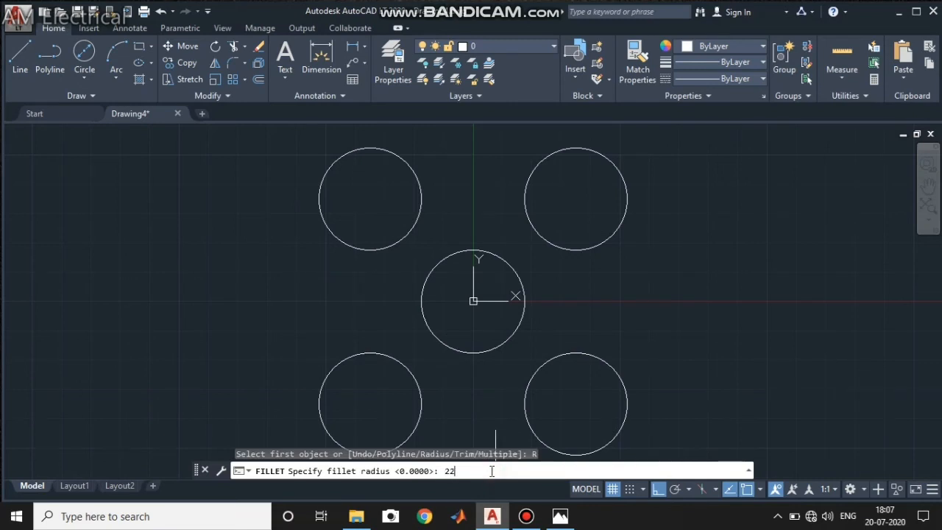
type("22")
key("Return")
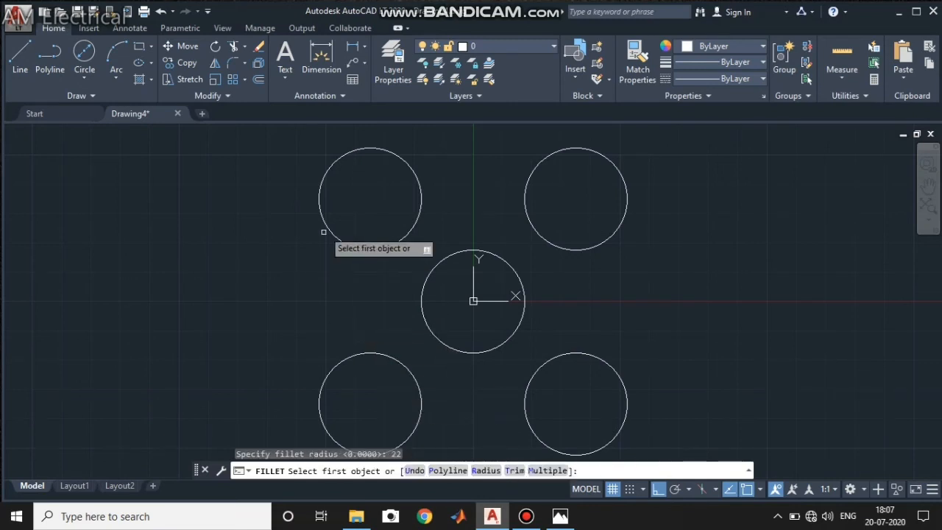
left_click(371, 148)
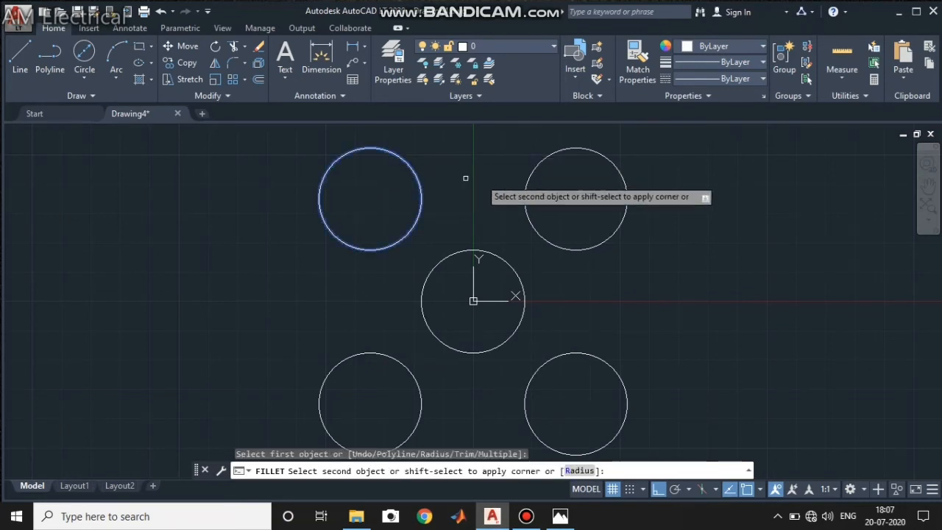
left_click(559, 150)
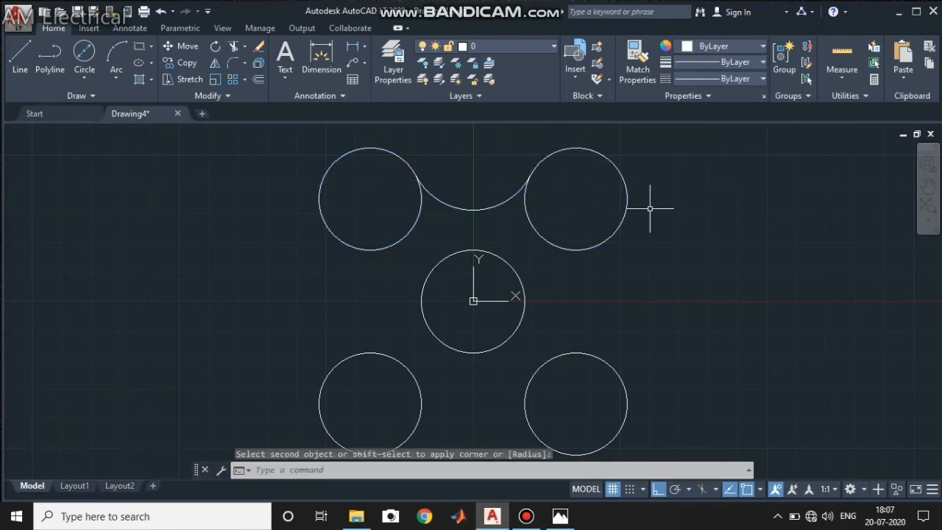
Step: Fillet the upper-right and lower-right corner circles together with a radius of 22
key("Return")
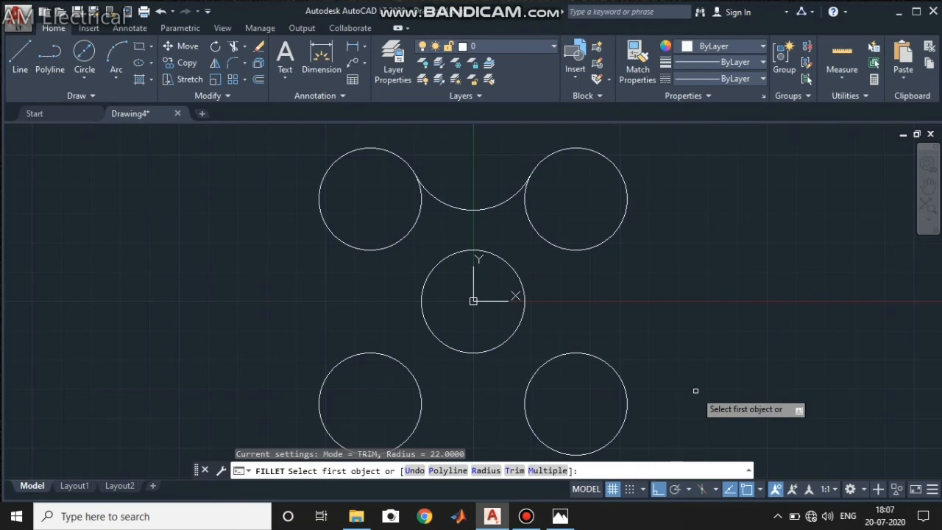
type("22")
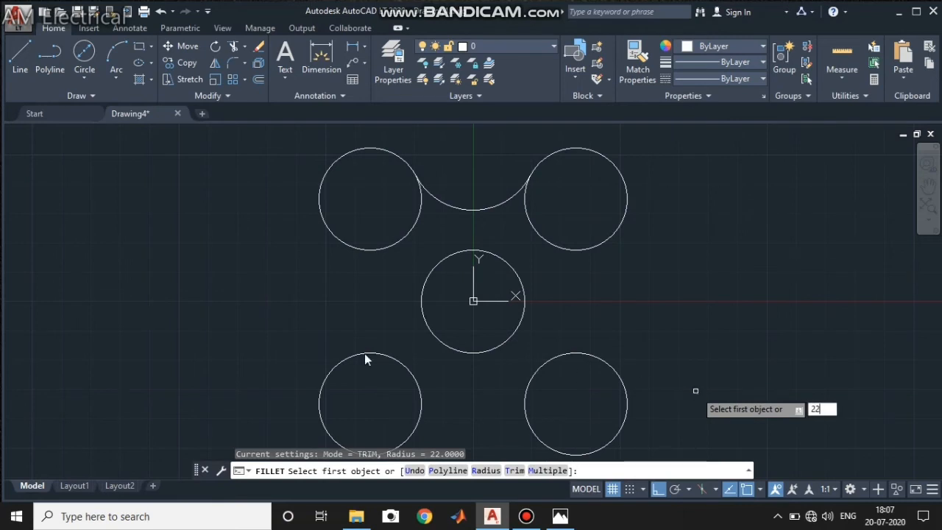
left_click(486, 470)
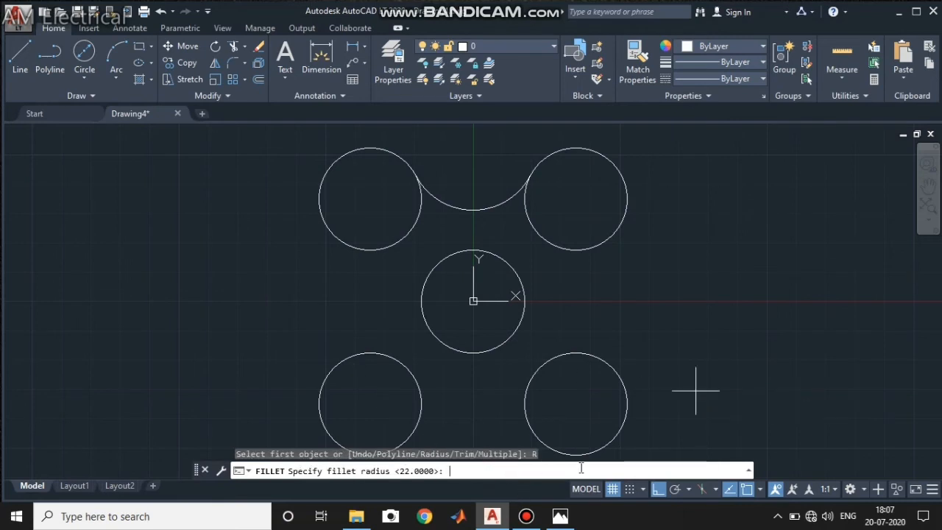
key("Return")
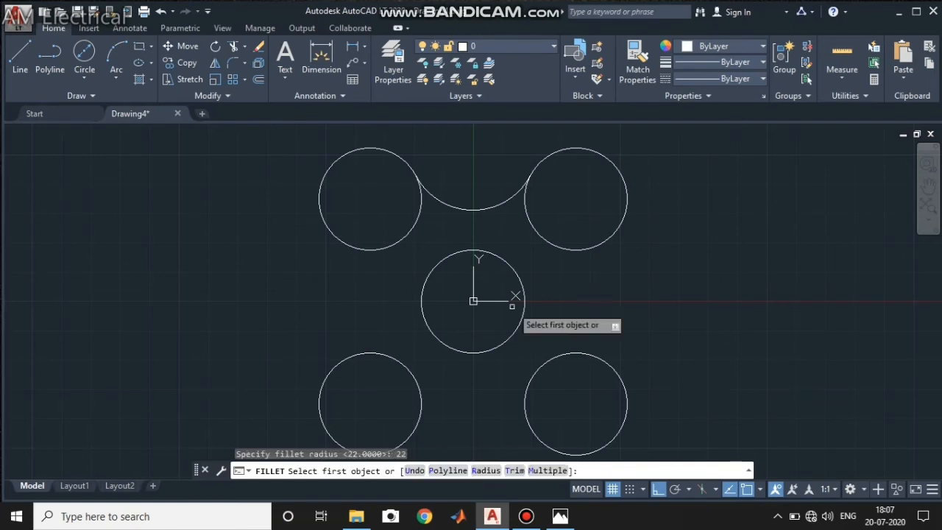
left_click(614, 236)
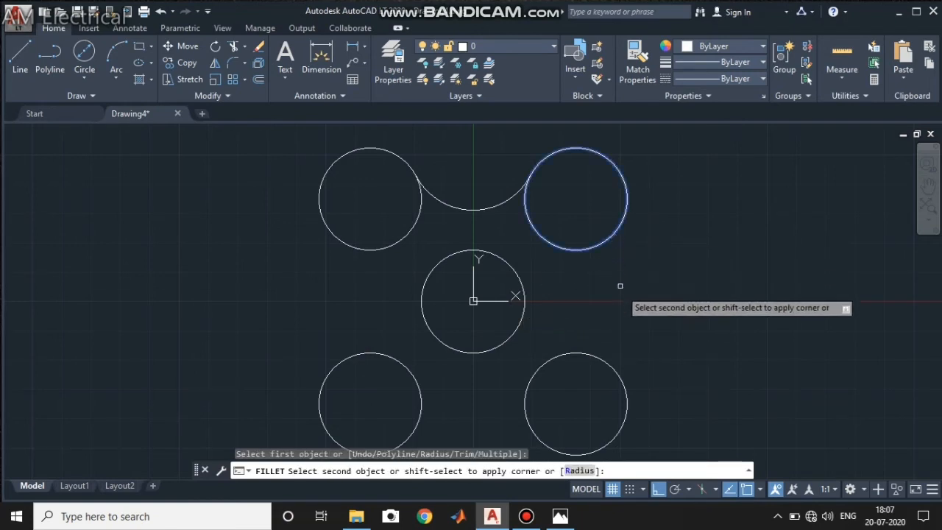
left_click(599, 357)
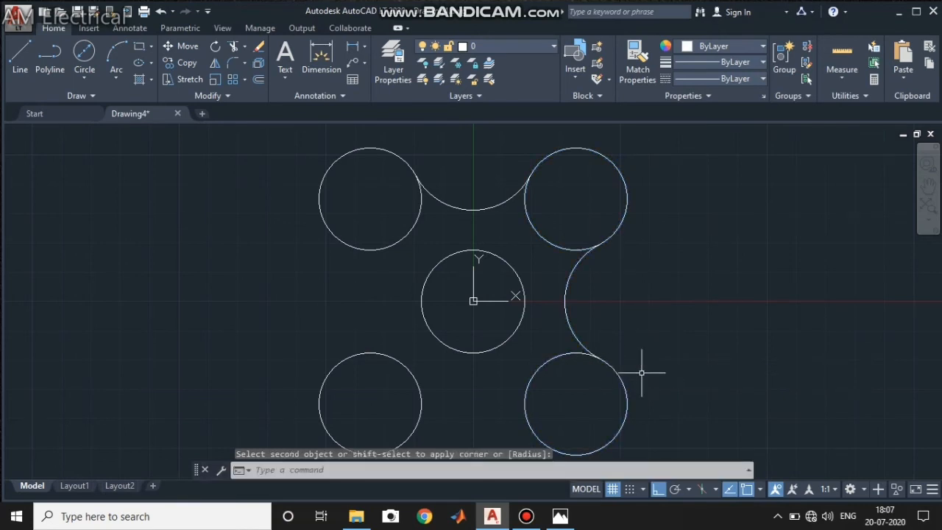
Step: Fillet the lower-right and lower-left corner circles together with a radius of 22
key("Return")
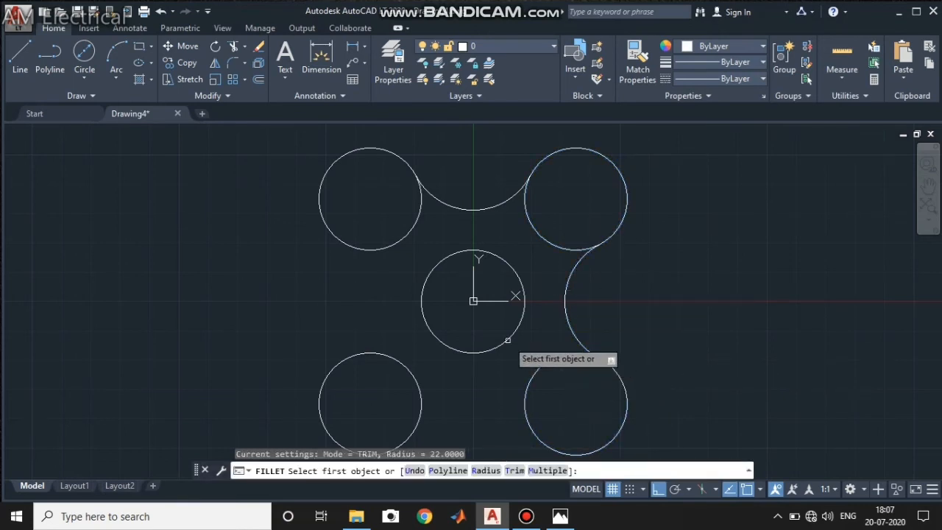
left_click(485, 470)
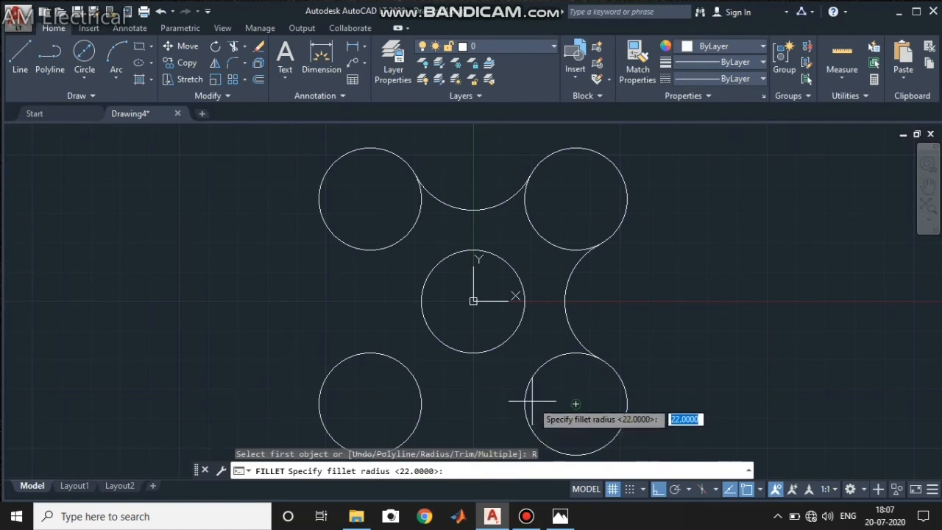
type("22")
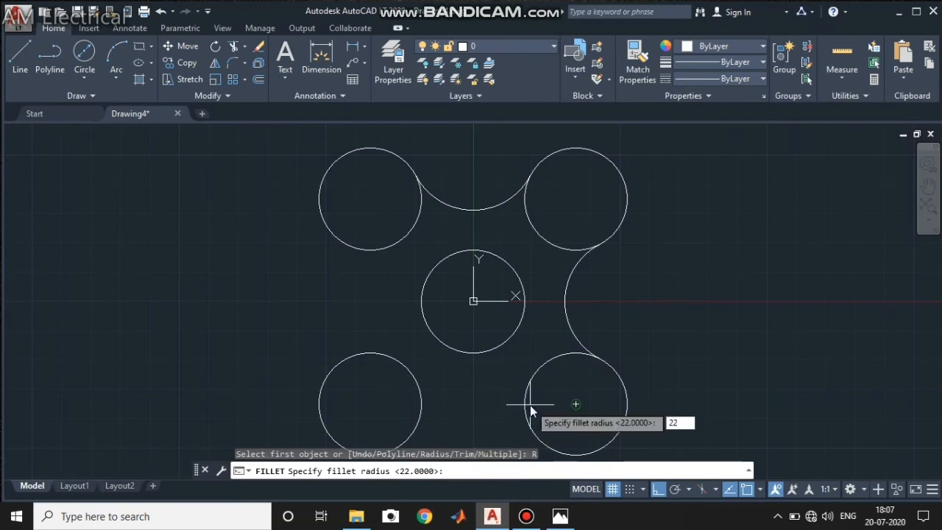
key("Return")
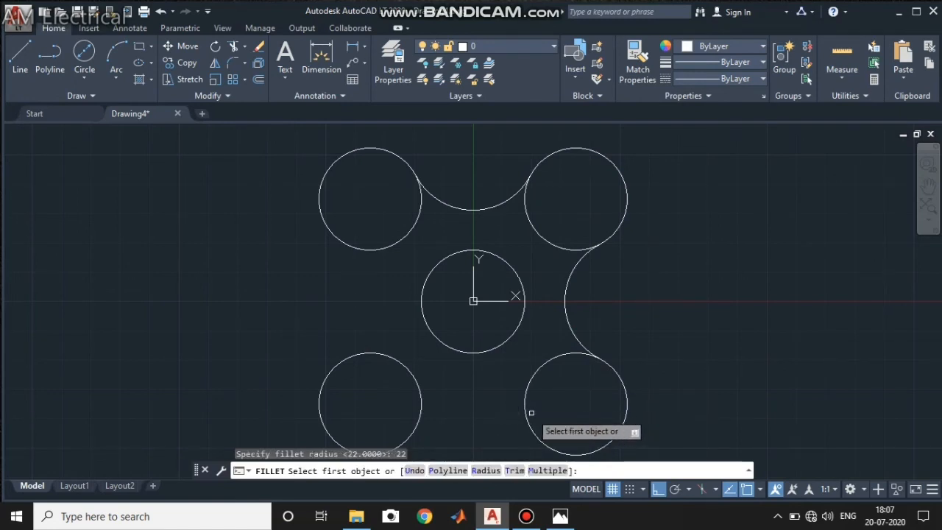
left_click(531, 413)
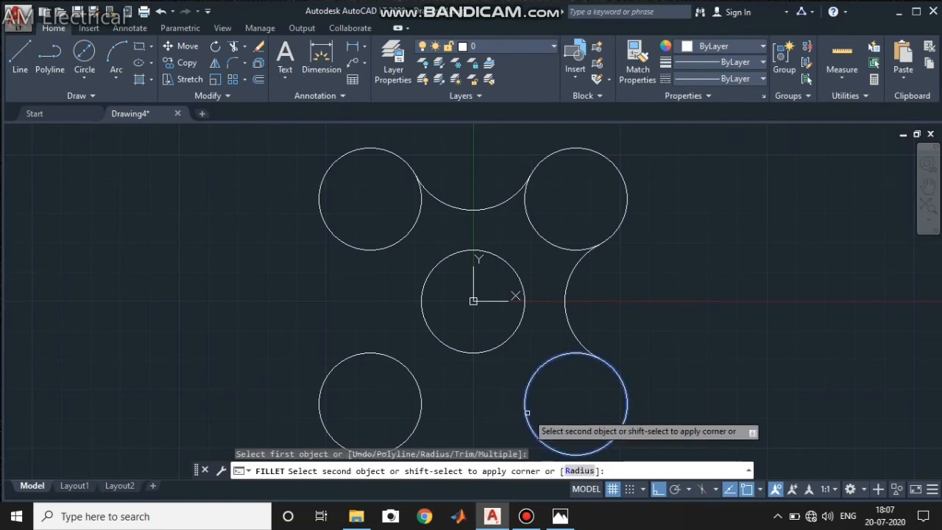
left_click(421, 413)
Step: Fillet the lower-left and upper-left corner circles together with a radius of 22
key("Return")
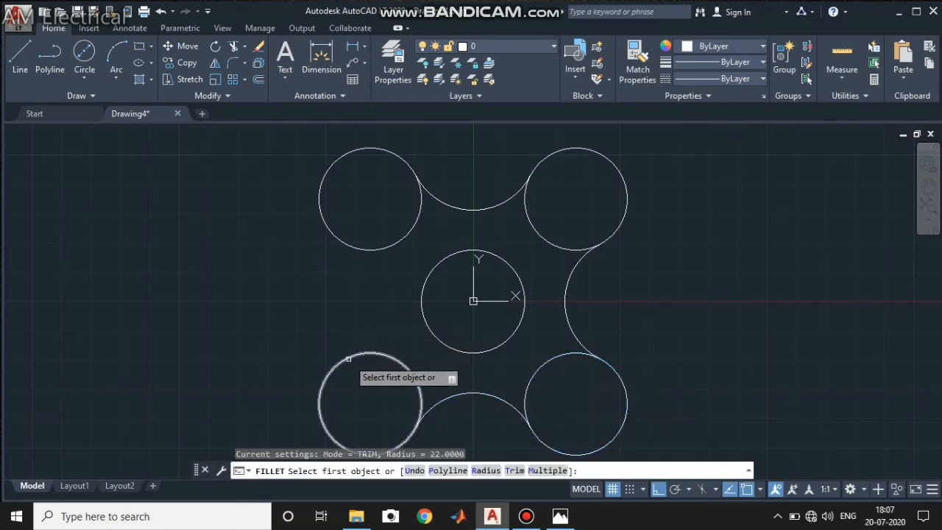
left_click(486, 471)
type("22")
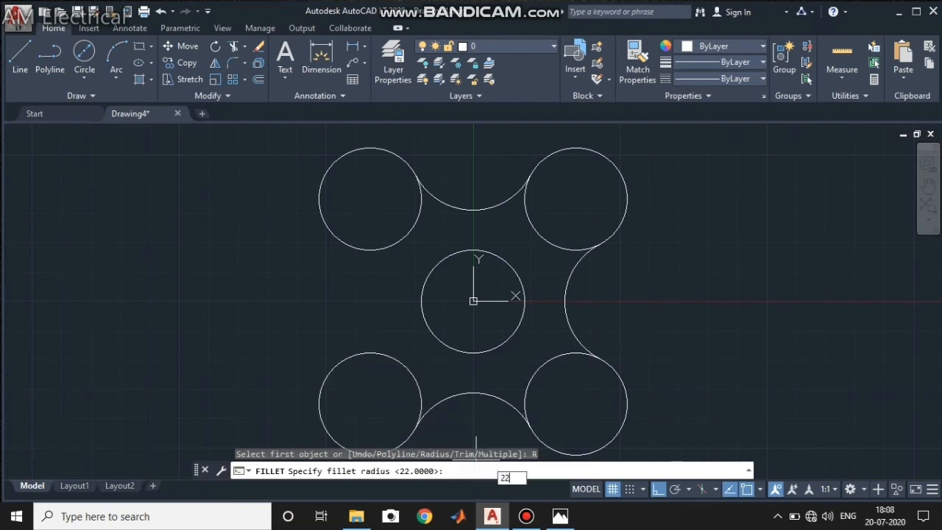
key("Return")
left_click(362, 353)
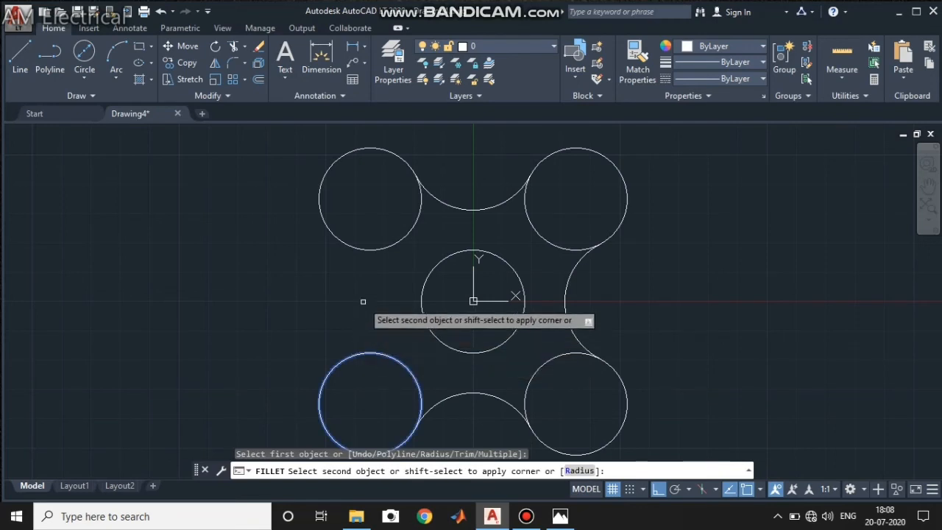
left_click(320, 199)
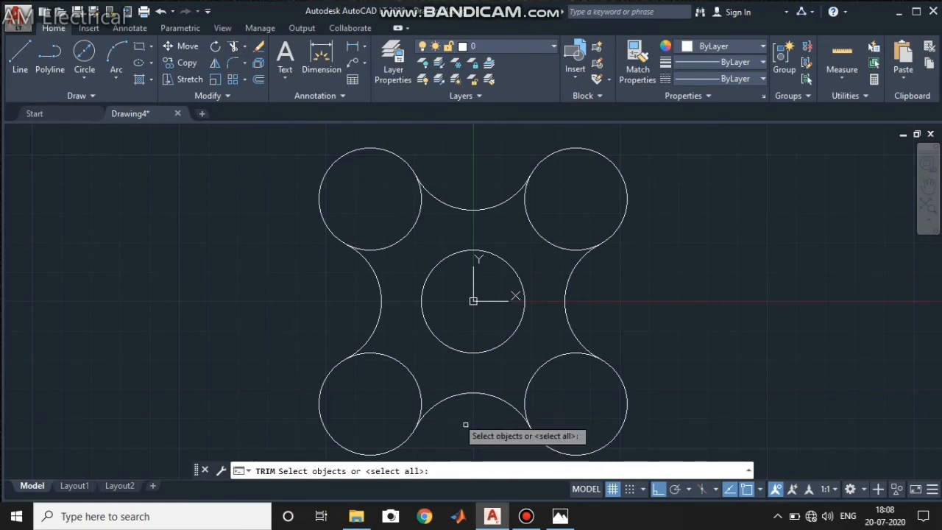
left_click(454, 397)
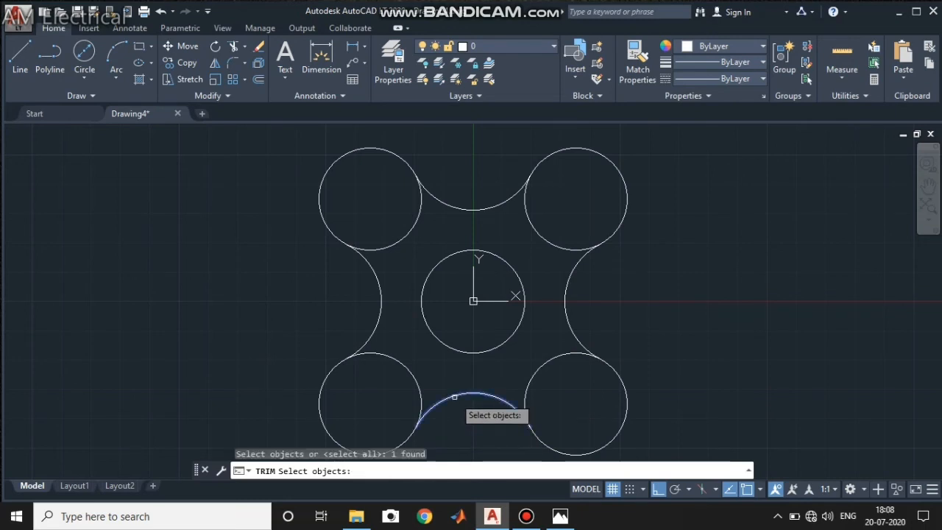
left_click(572, 330)
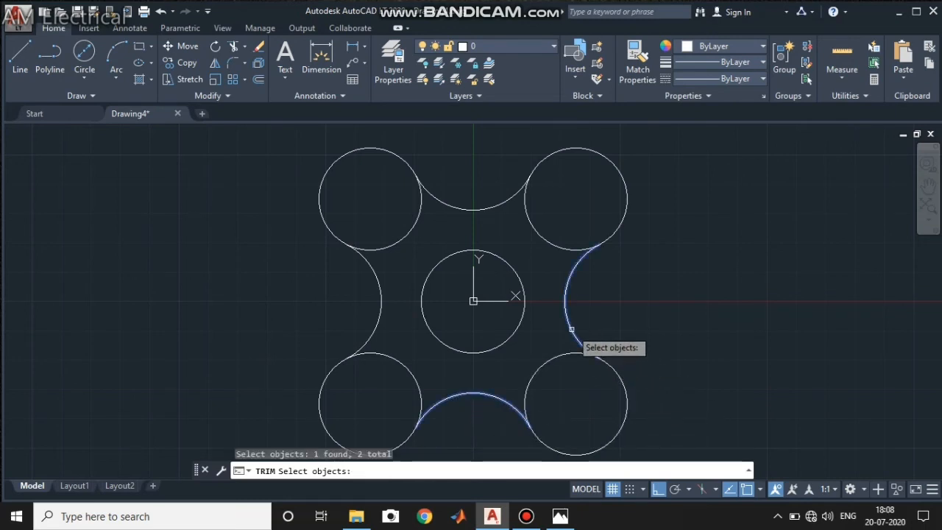
left_click(497, 200)
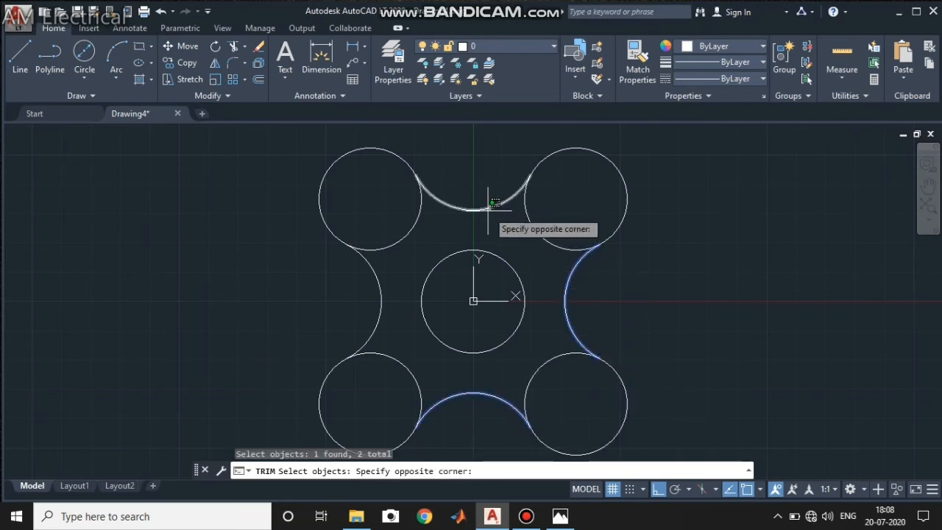
left_click(582, 239)
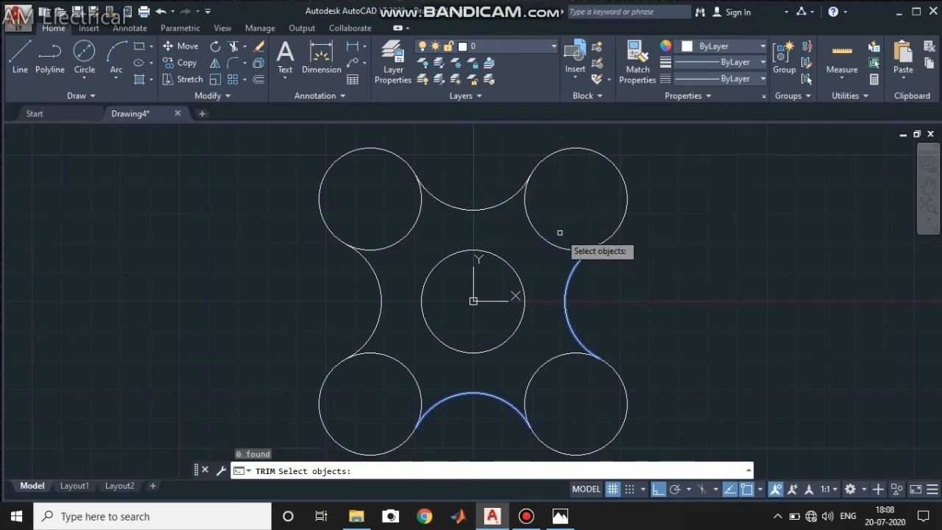
key("Return")
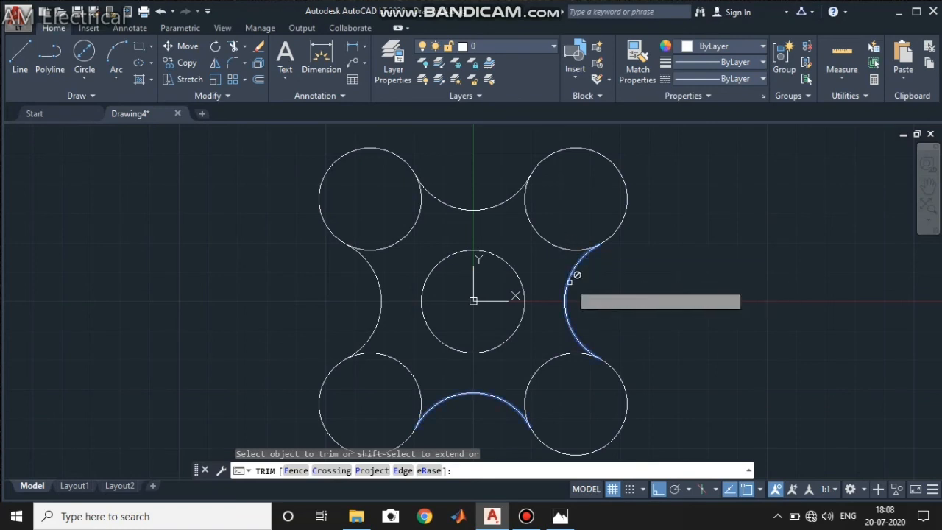
key("Return")
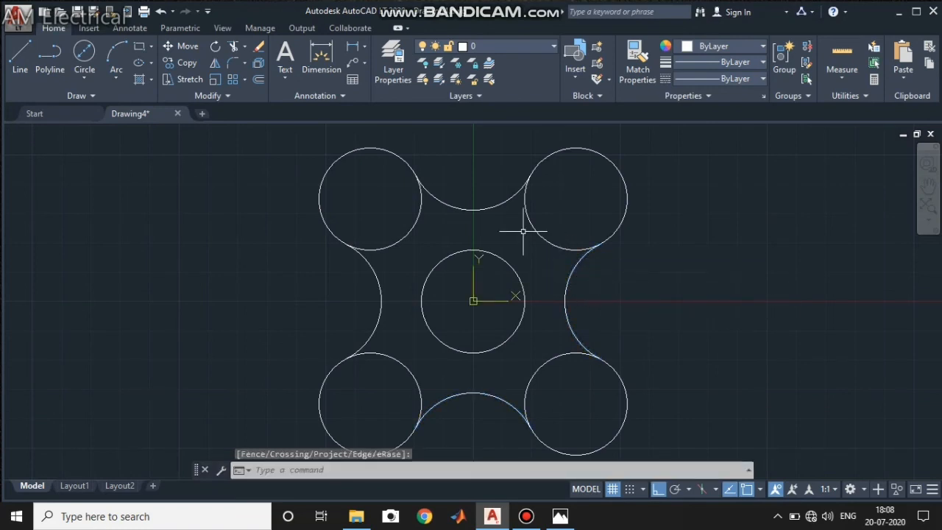
Step: Trim away the inner portions of the four corner circles, using the four connecting arcs as cutting edges
left_click(235, 50)
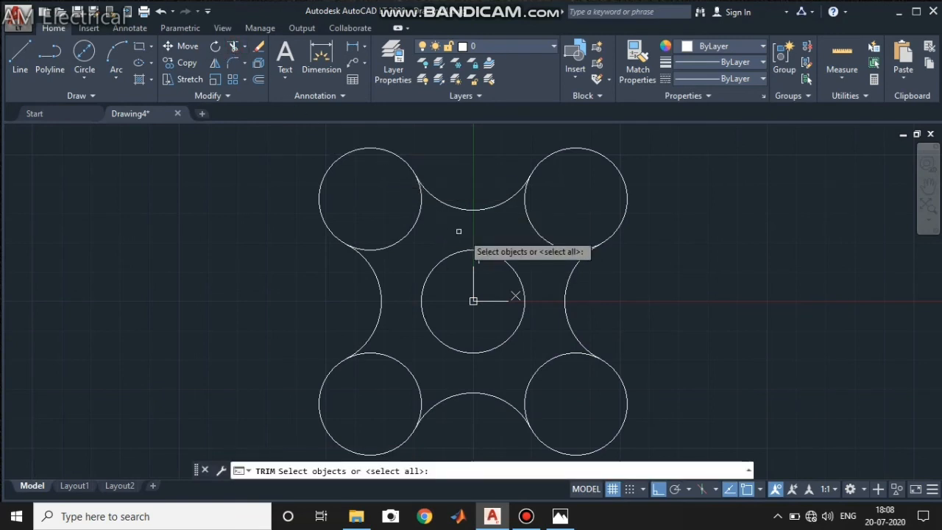
left_click(474, 210)
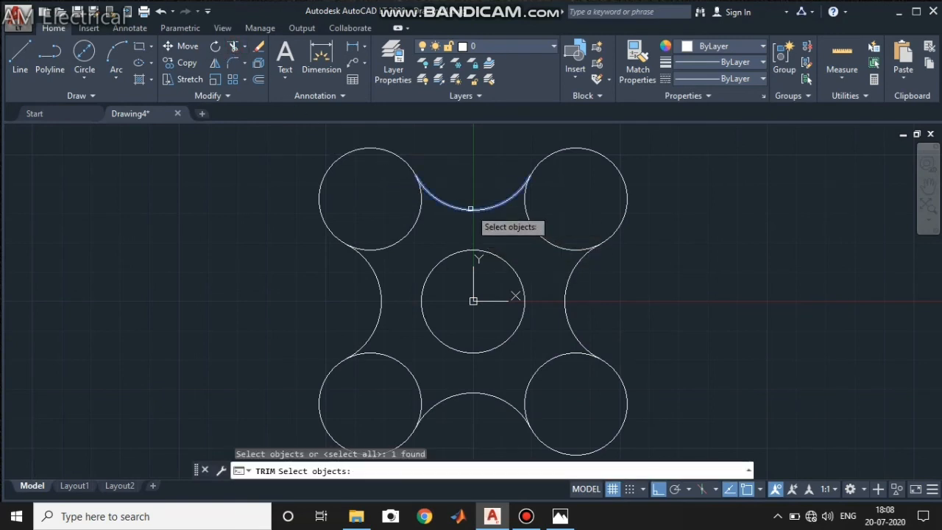
left_click(372, 273)
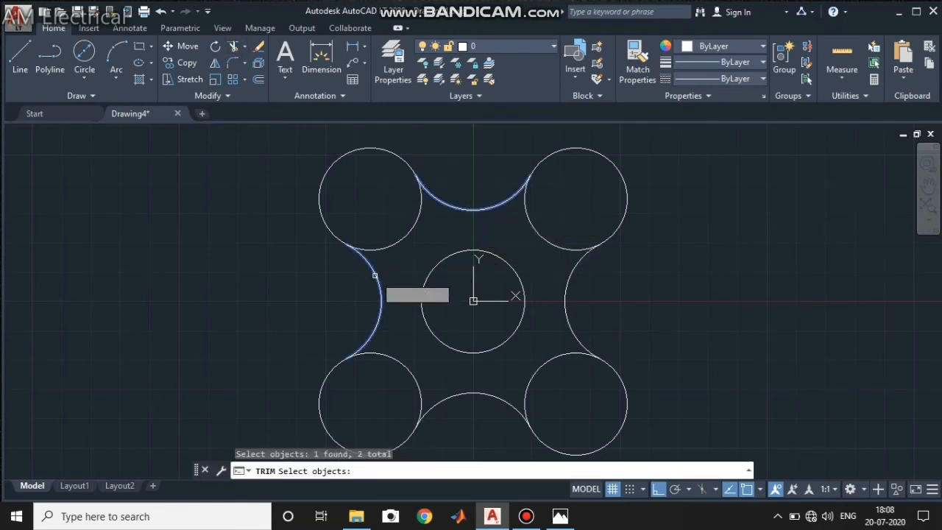
left_click(462, 388)
left_click(564, 312)
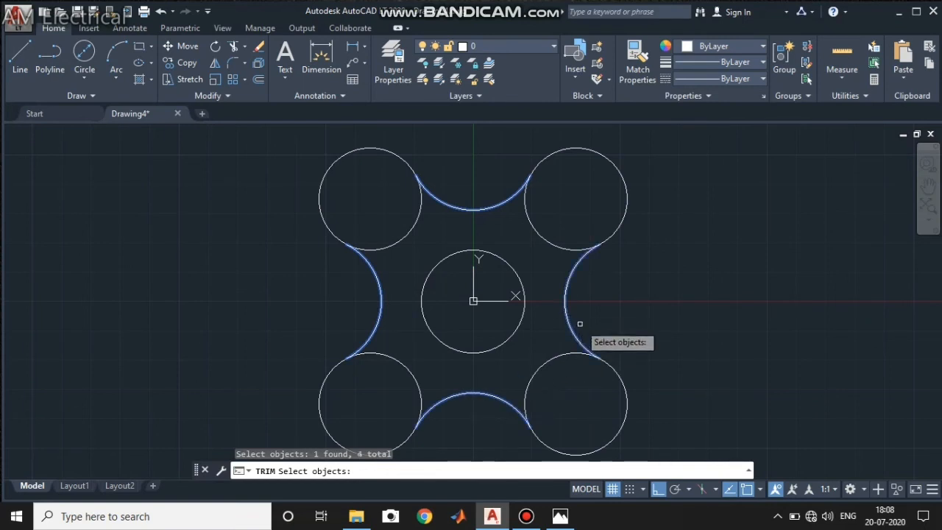
key("Return")
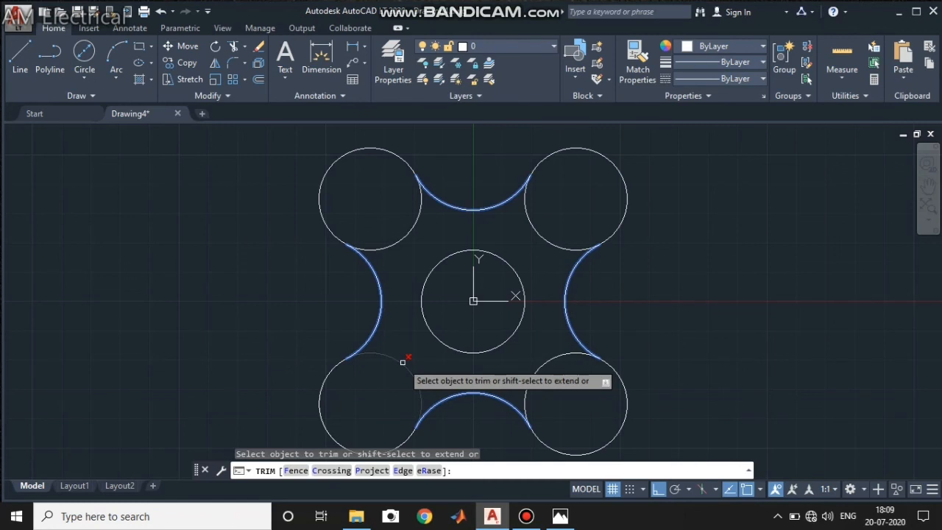
left_click(402, 362)
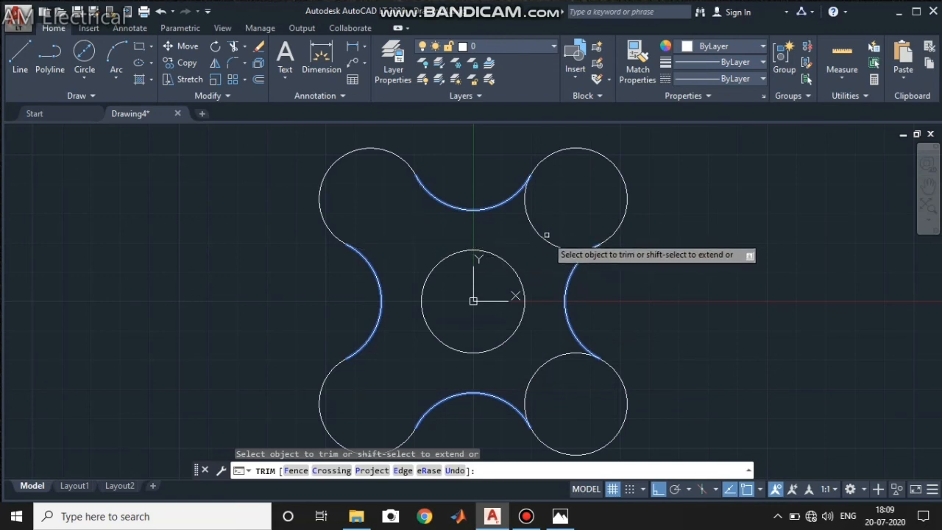
left_click(546, 239)
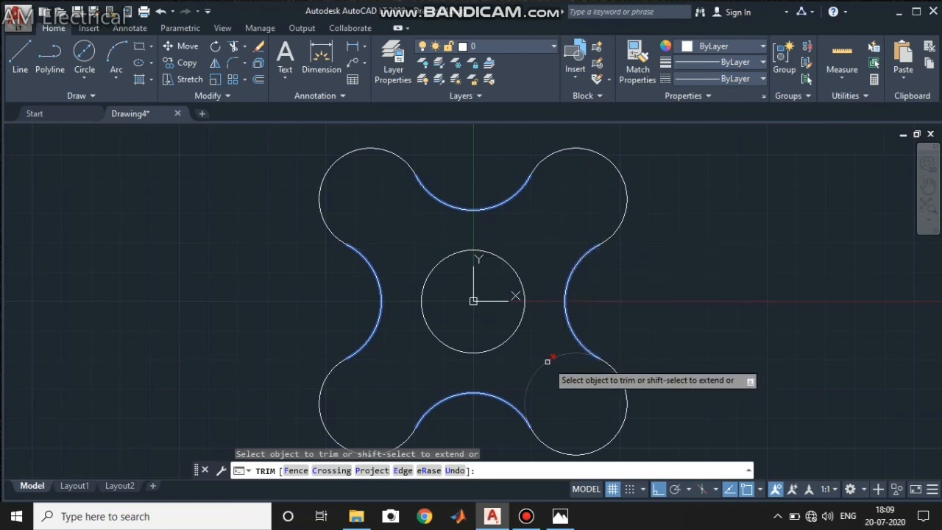
key("Return")
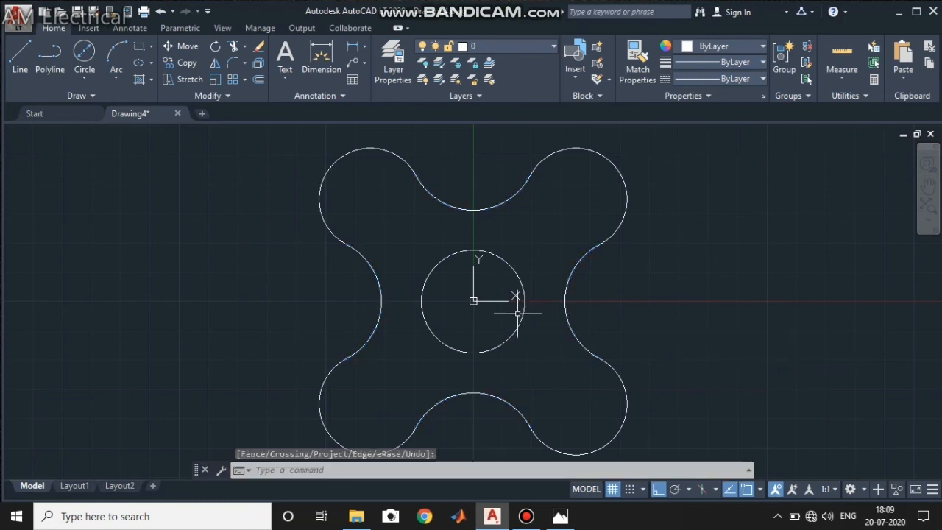
Step: Move the UCS origin clear of the plate on its left side with Move and Align, and turn off the grid
left_click(474, 301)
mouse_move(473, 303)
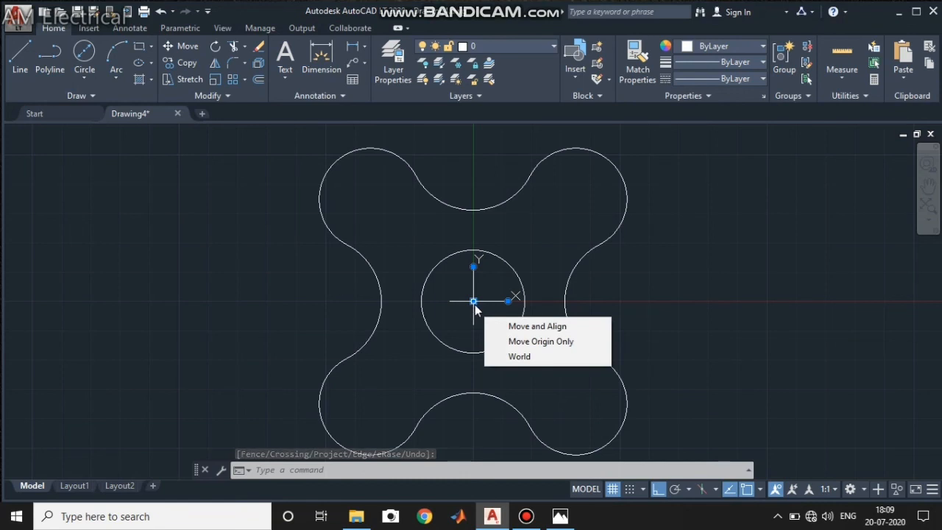
left_click(512, 328)
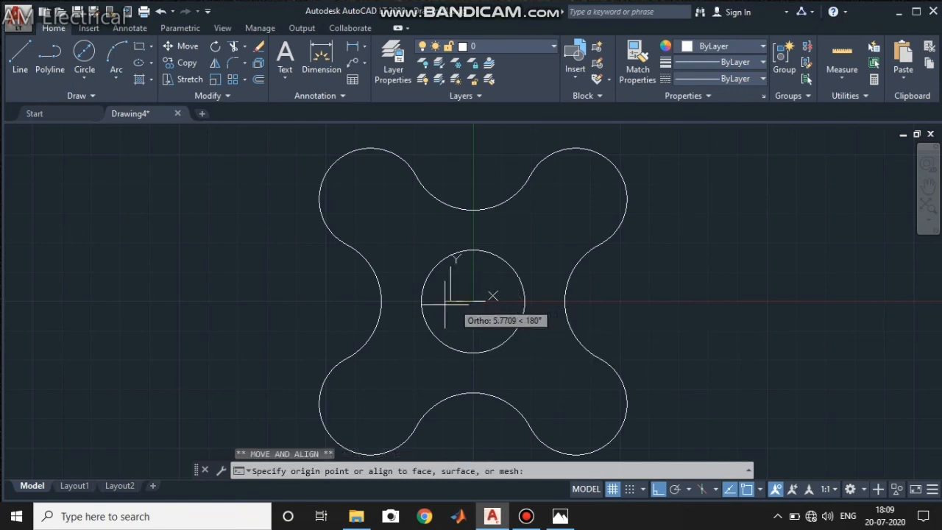
left_click(73, 328)
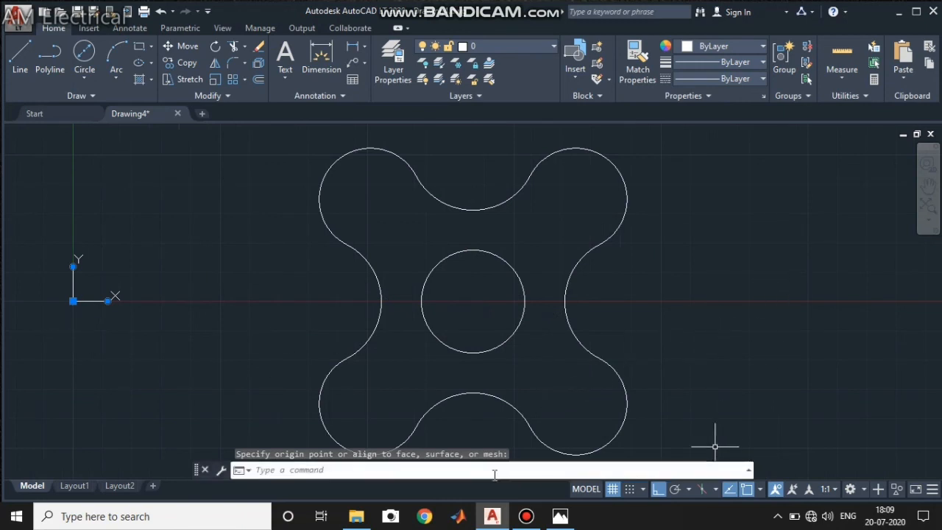
left_click(612, 489)
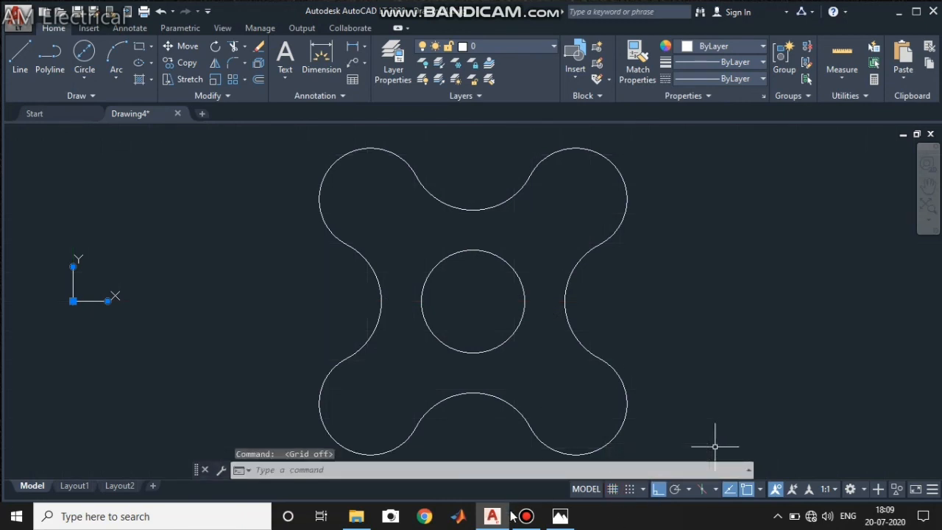
Step: Switch to Photos and place the reference image beside the finished plate to compare the two
mouse_move(527, 519)
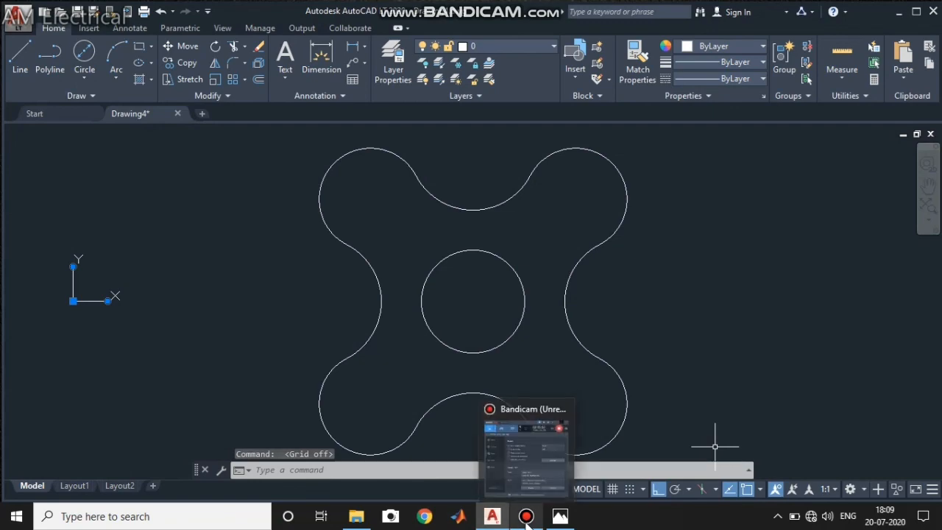
left_click(558, 516)
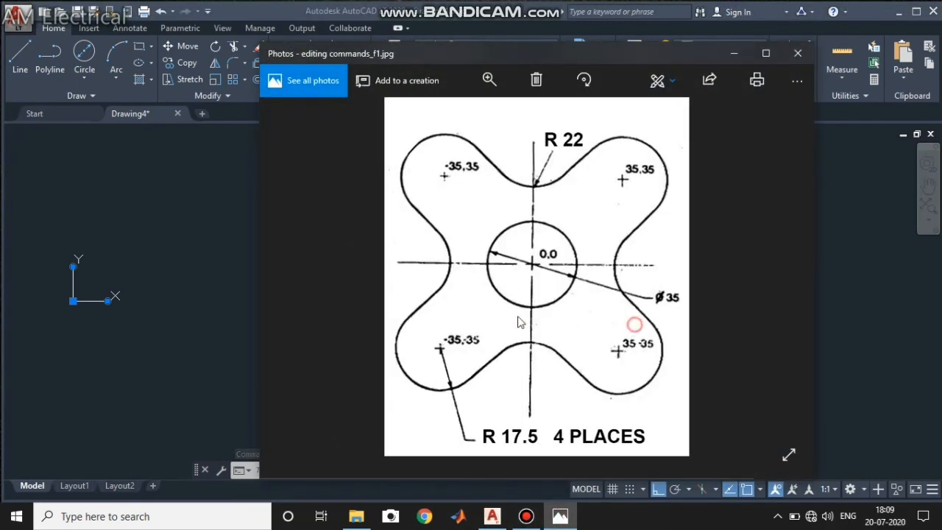
left_click_drag(629, 58, 188, 51)
left_click(652, 342)
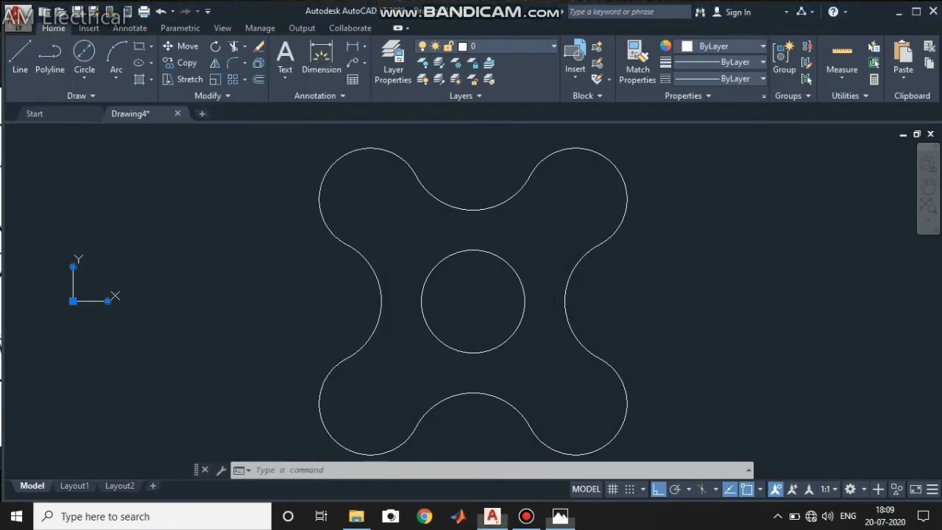
mouse_move(611, 304)
middle_mouse_down()
mouse_move(768, 294)
mouse_move(788, 316)
middle_mouse_up()
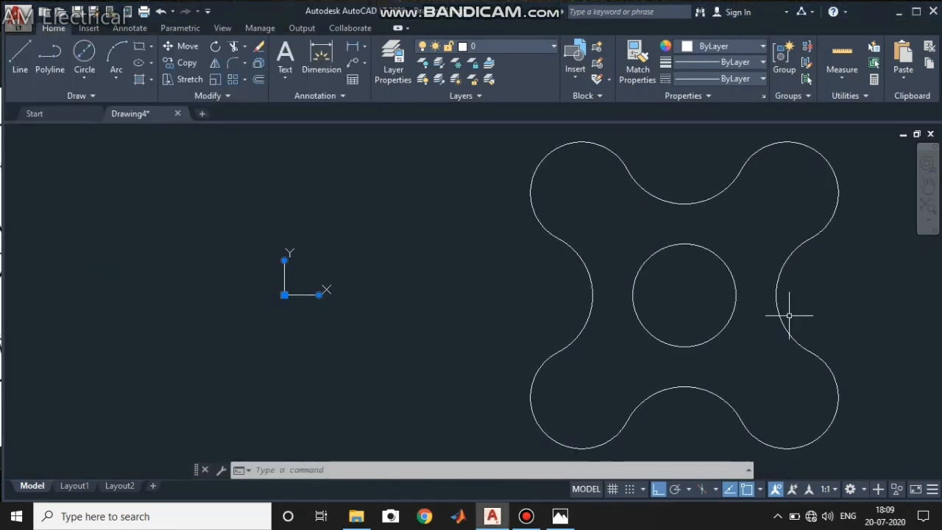
left_click(560, 516)
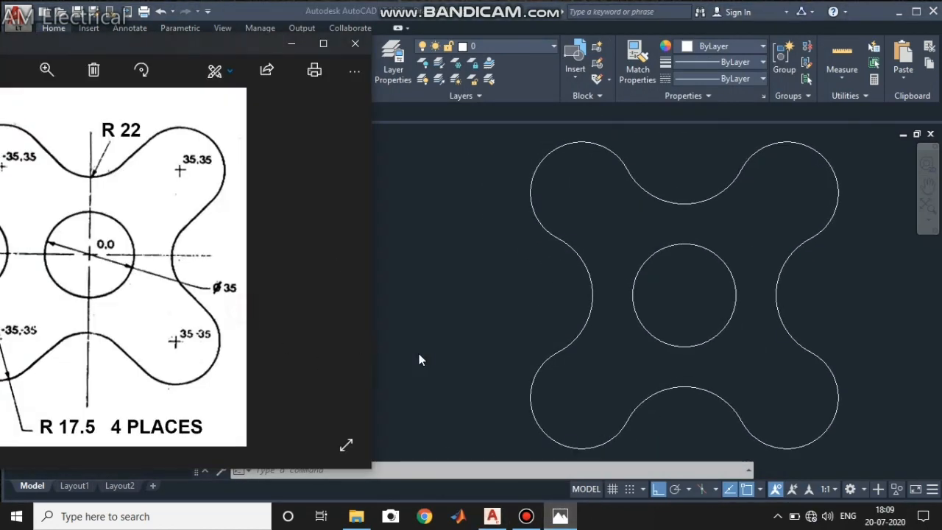
left_click_drag(192, 44, 290, 86)
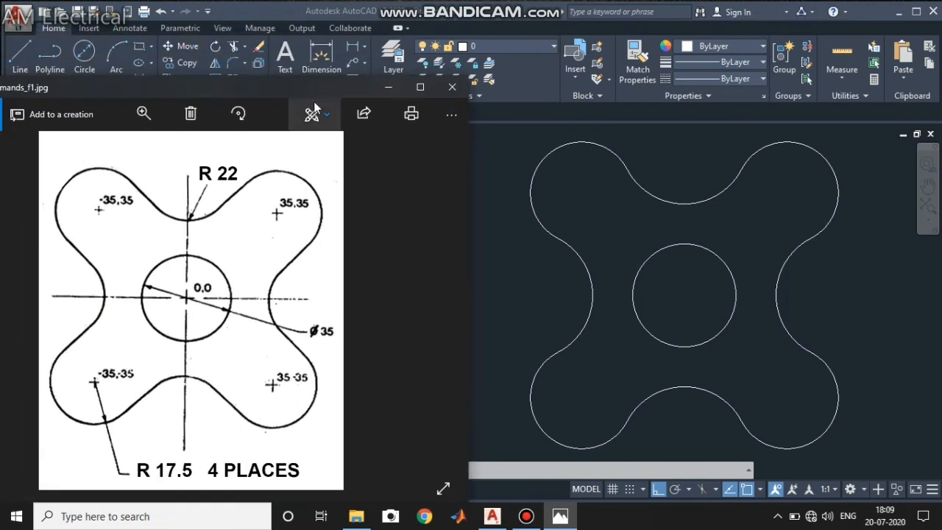